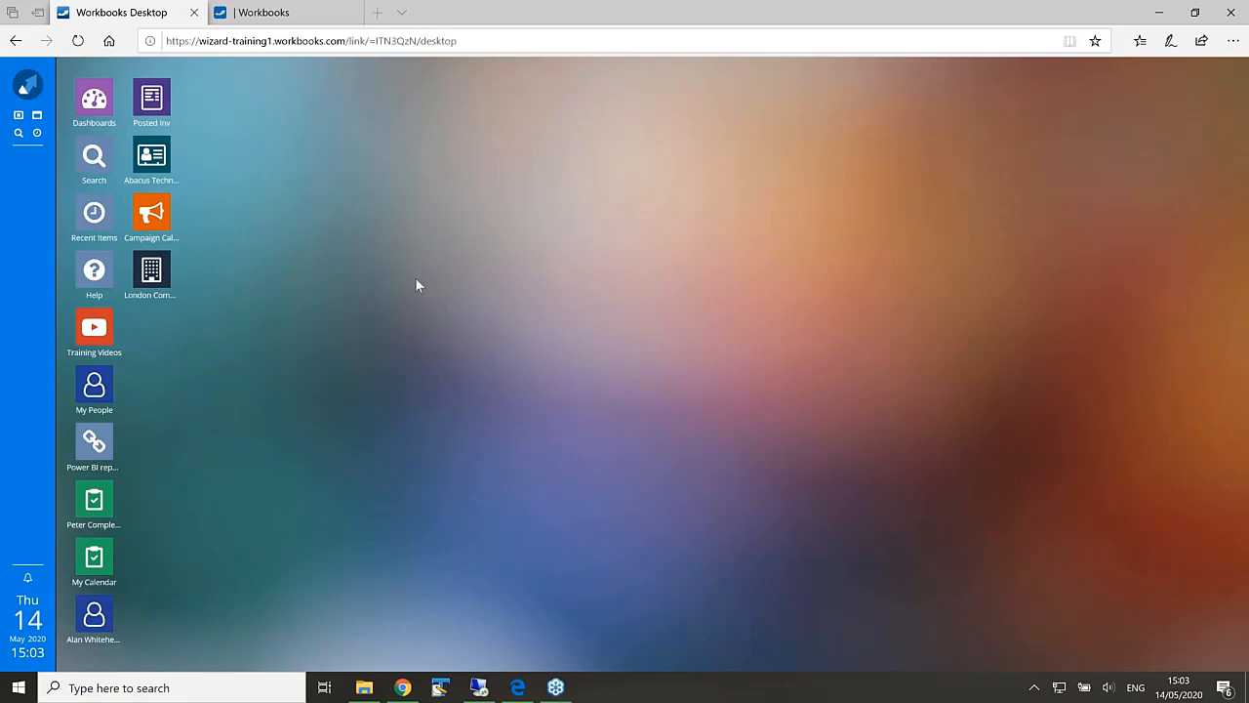
Step: Go to Configuration > Users & Security > User Groups and select the Sales Admin group
click(30, 83)
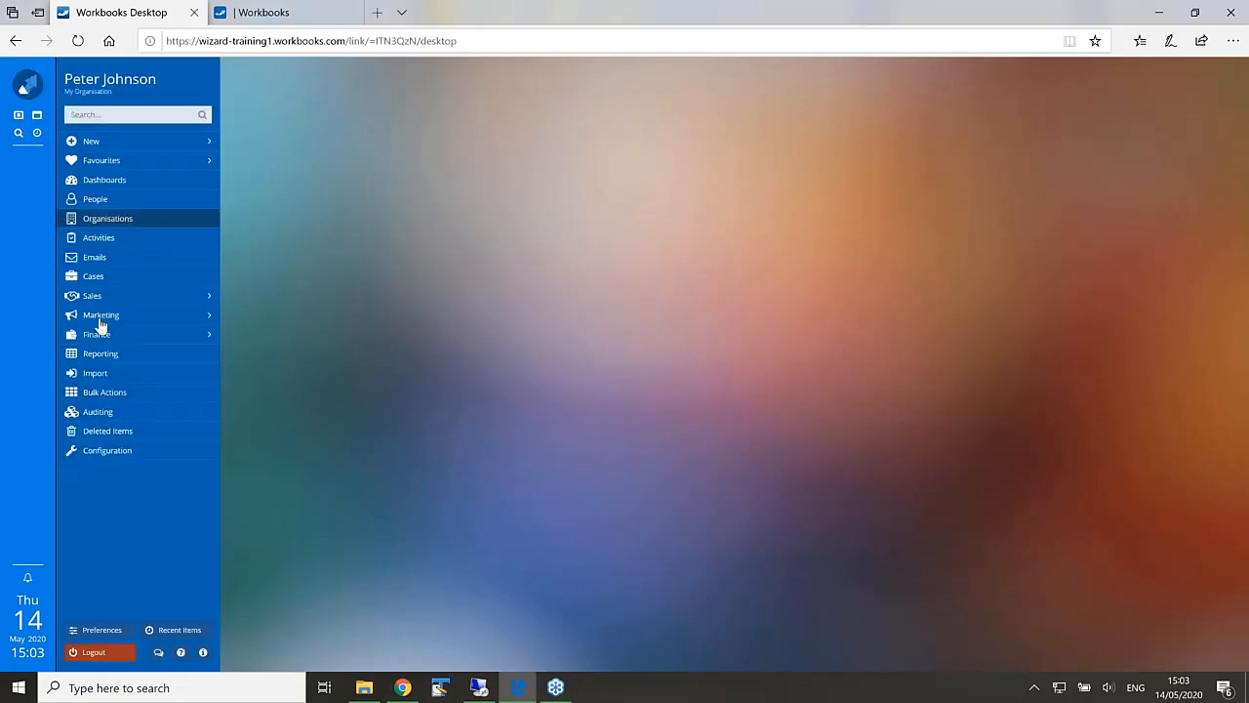
click(117, 457)
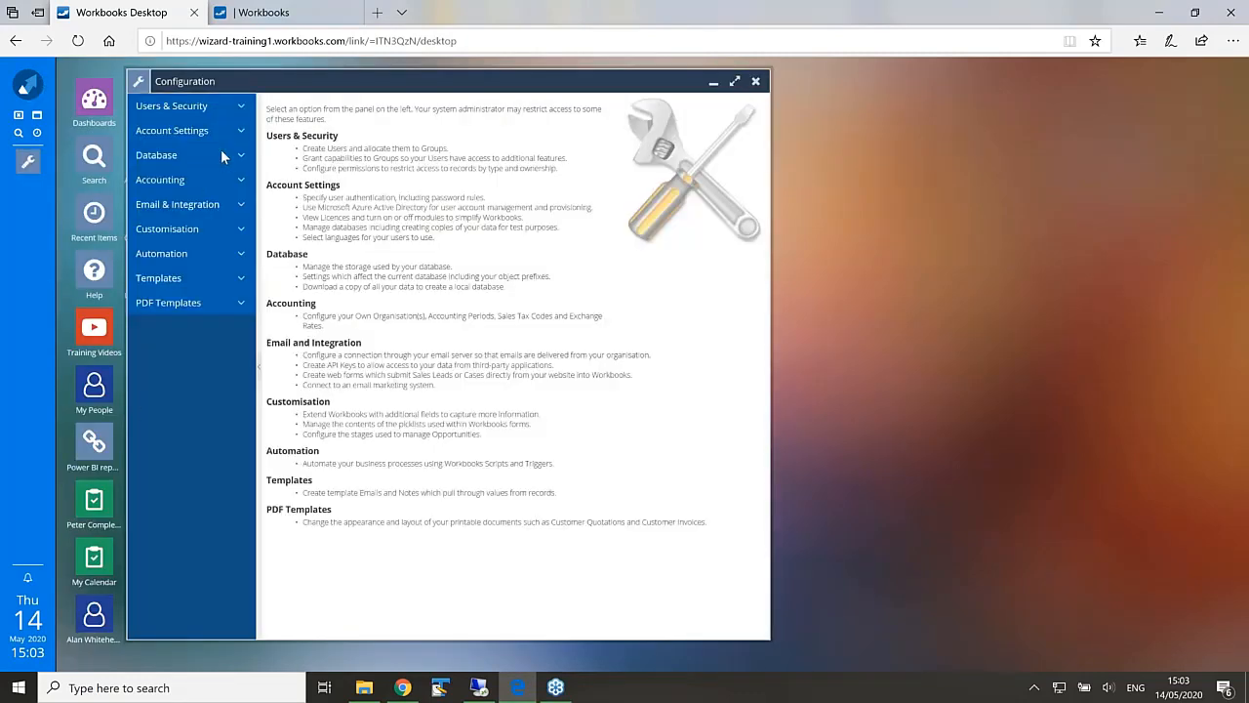
click(239, 109)
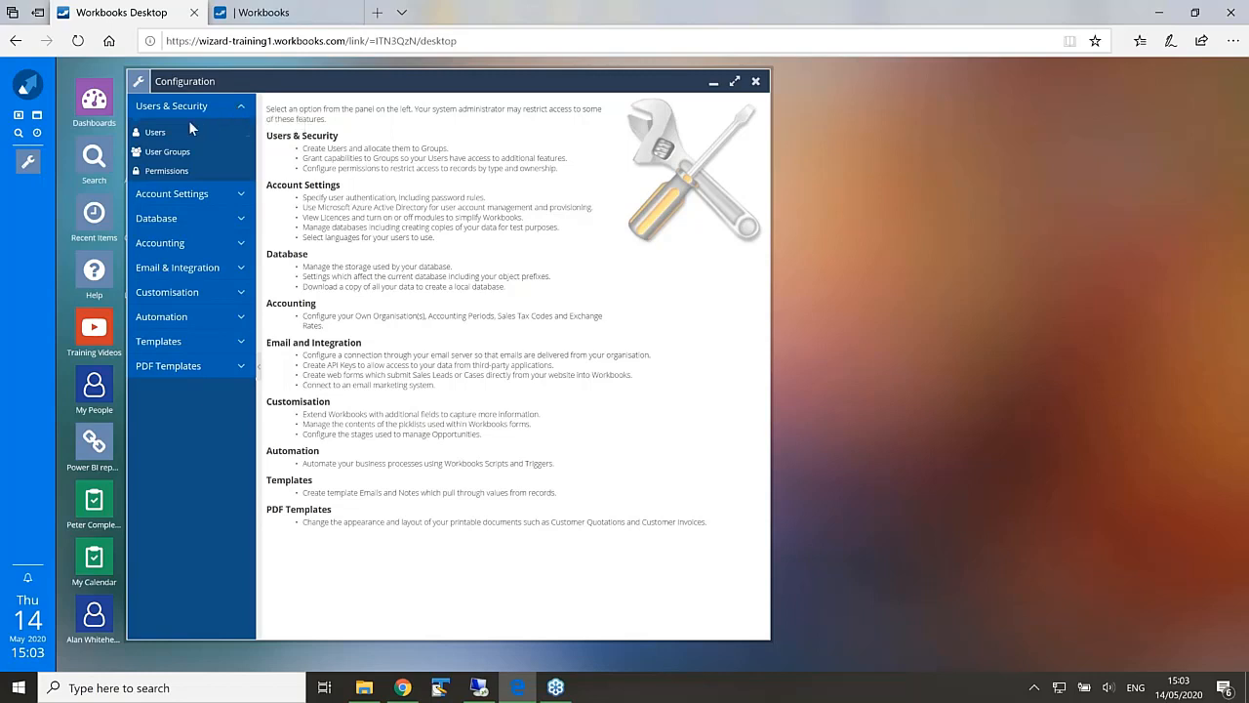
click(156, 133)
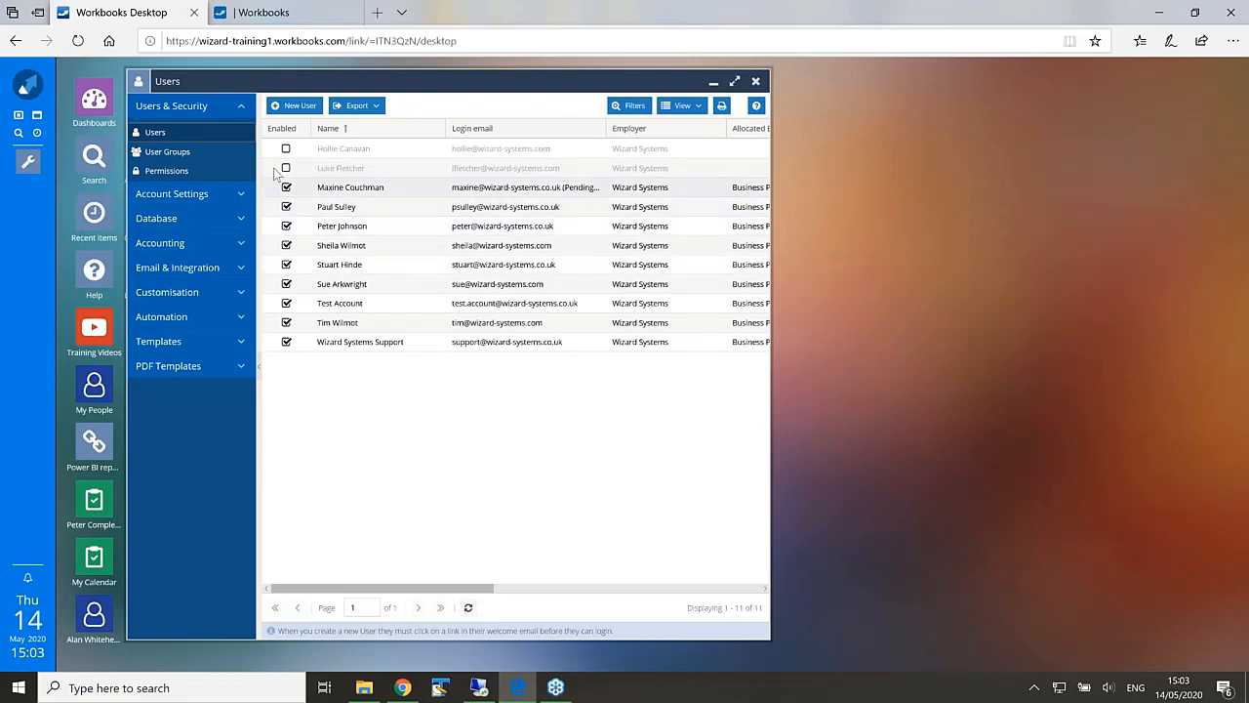
click(202, 154)
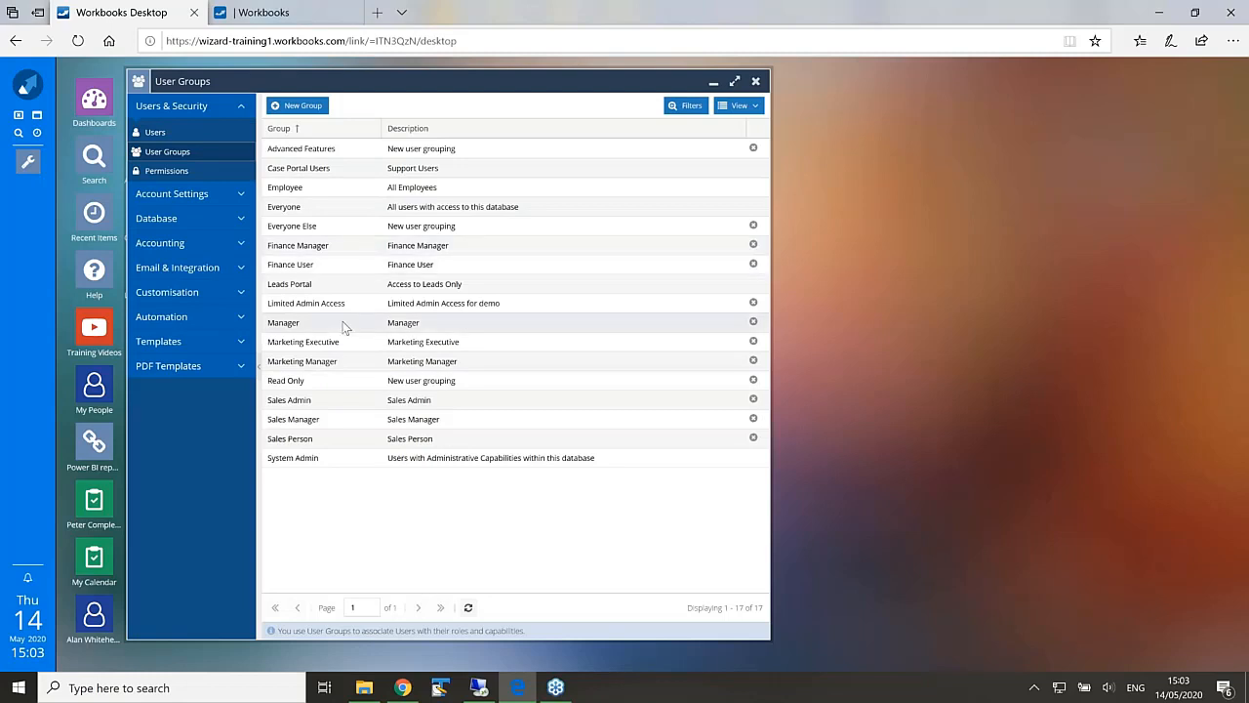
click(301, 402)
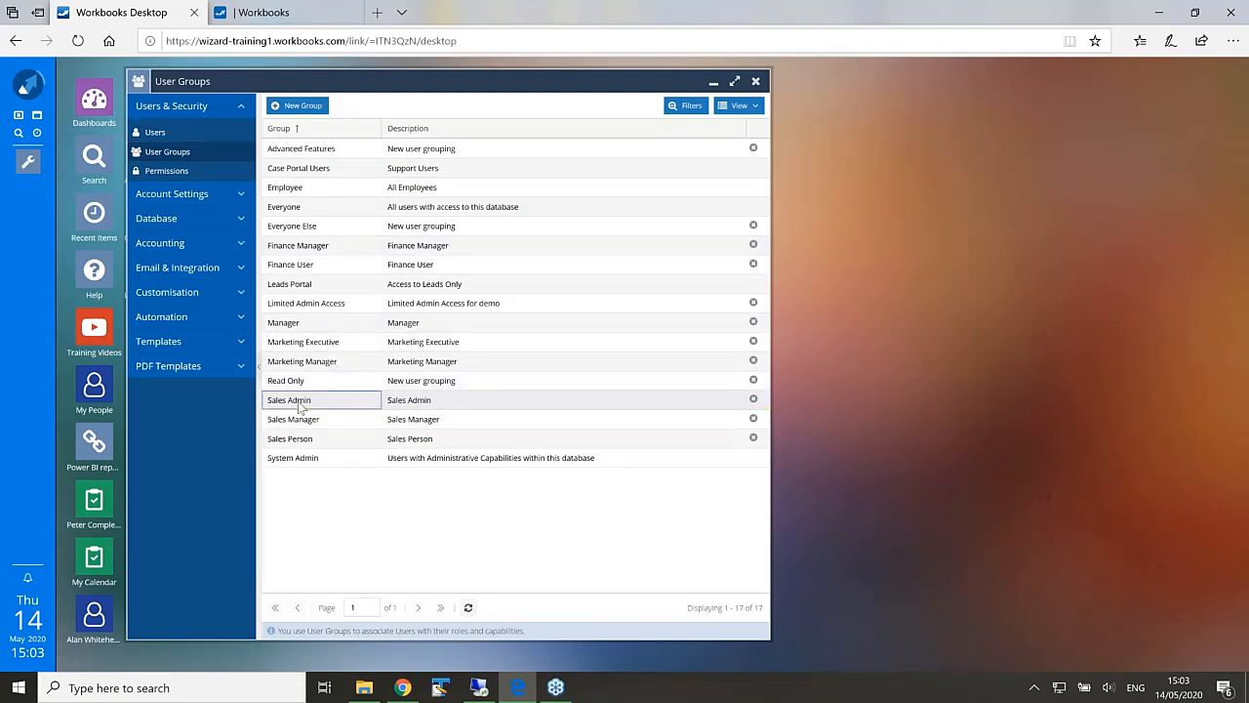
double_click(301, 406)
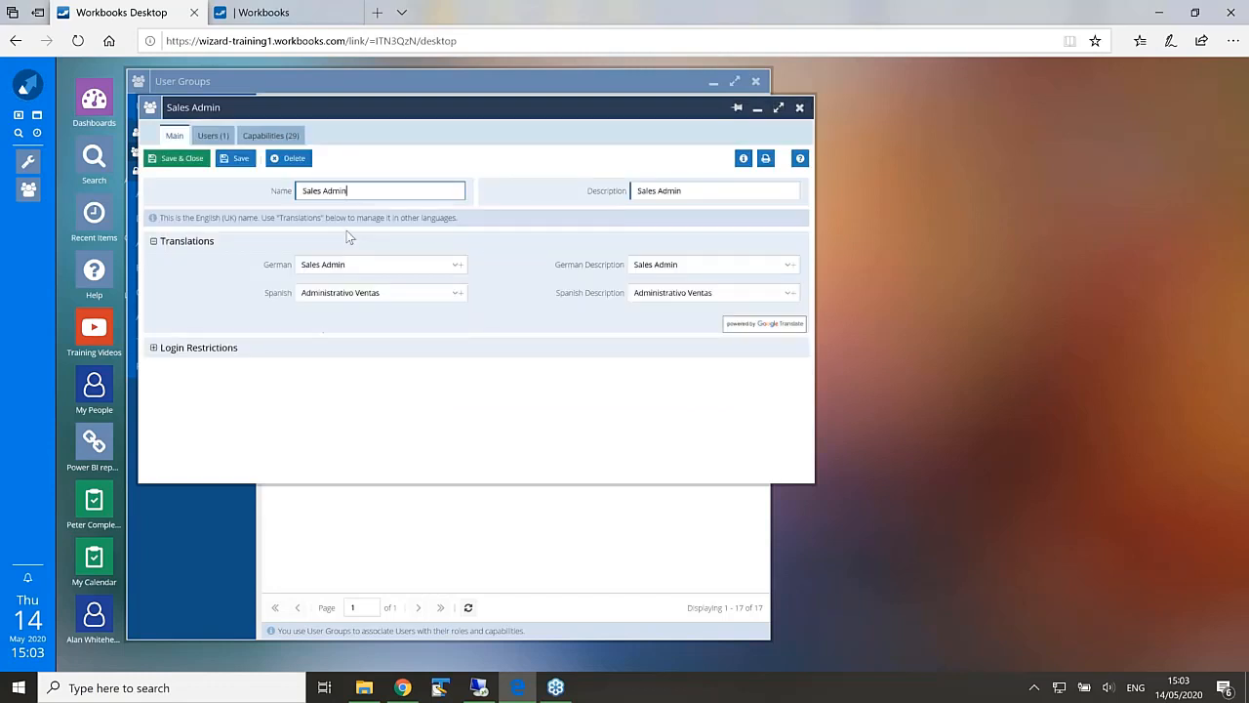
drag(433, 107, 626, 164)
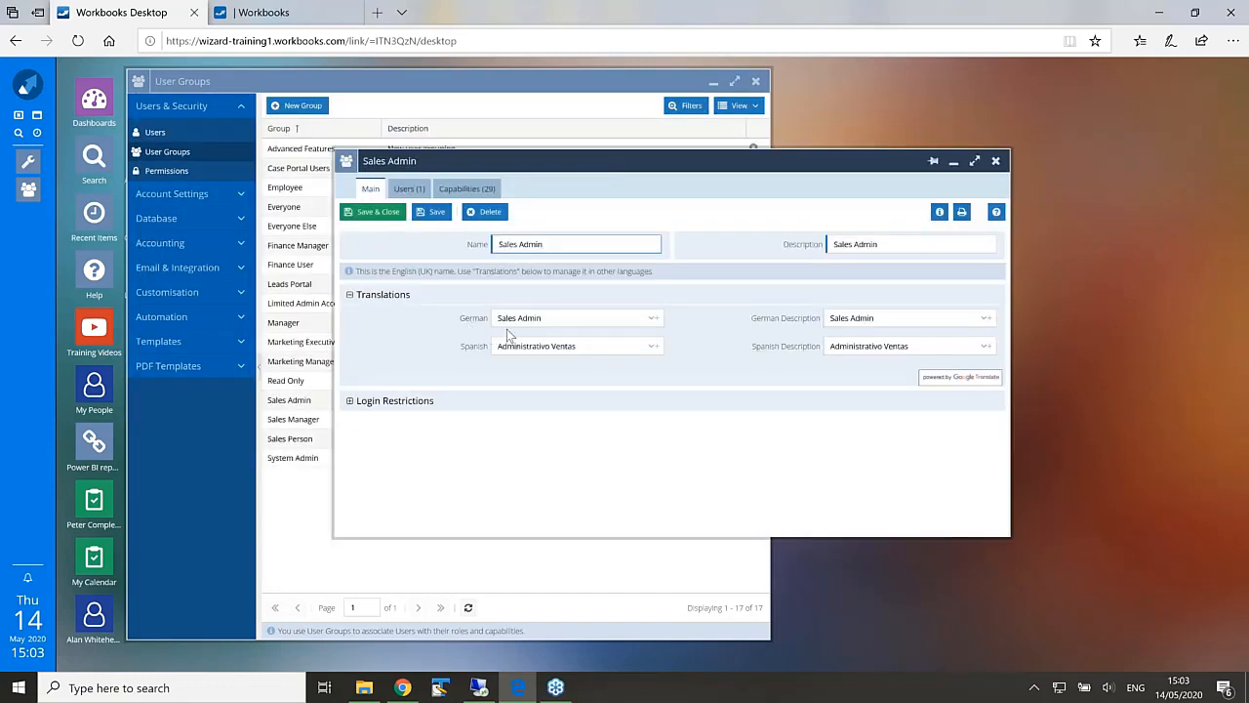
click(471, 190)
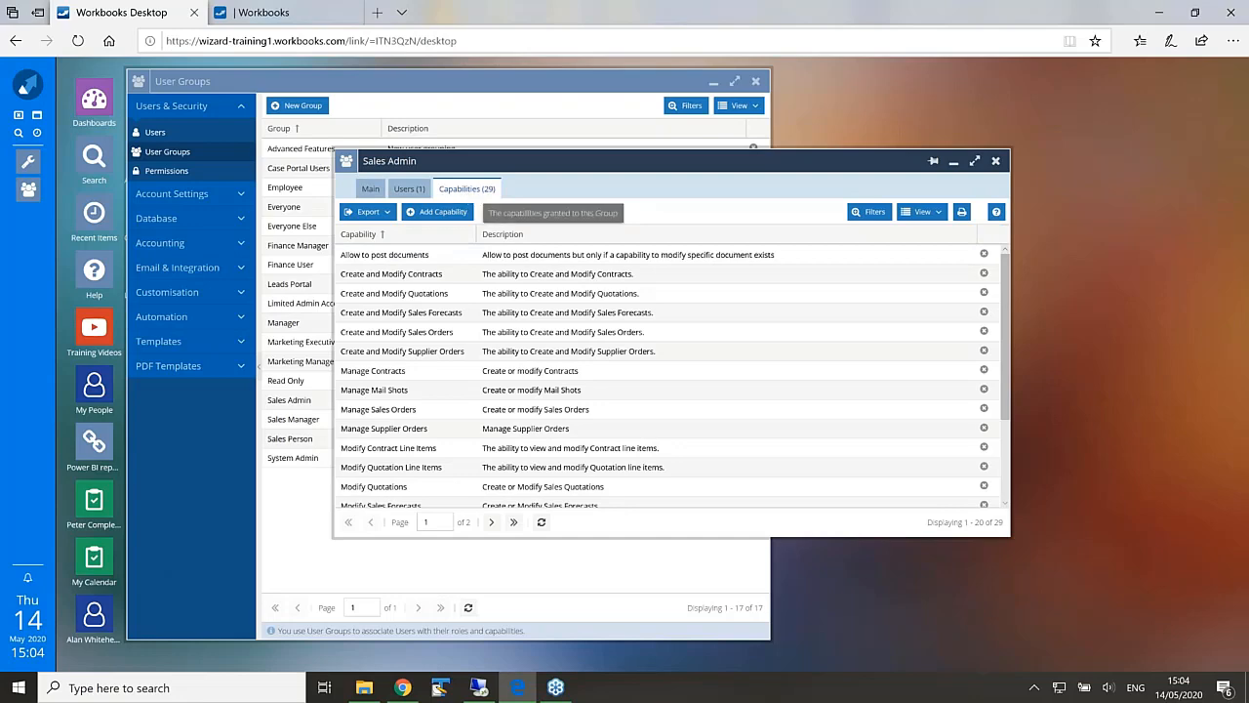
drag(904, 158, 890, 162)
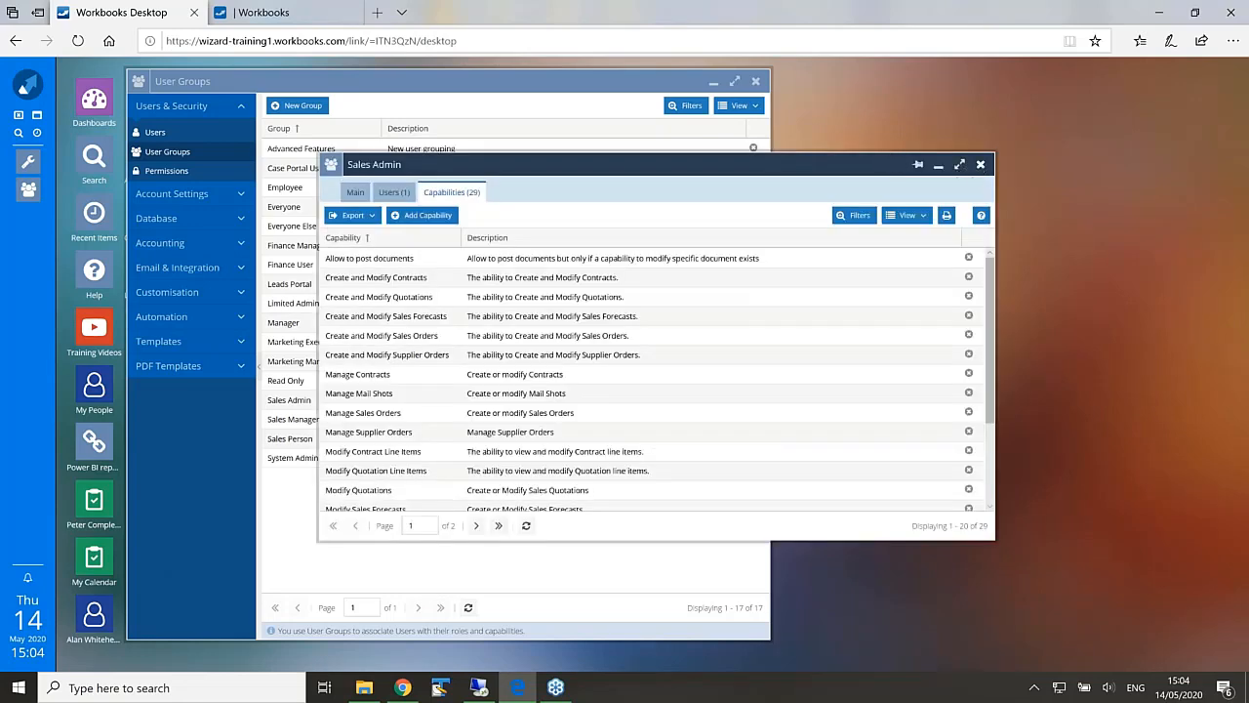
click(427, 217)
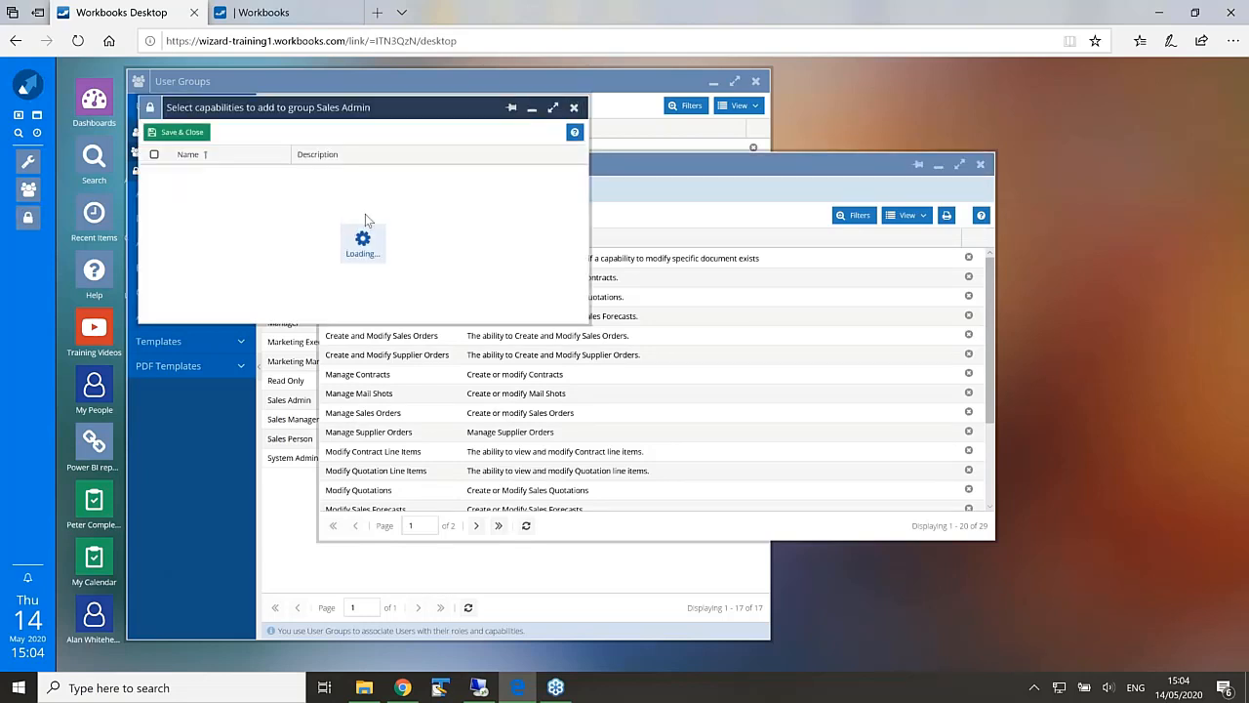
click(574, 109)
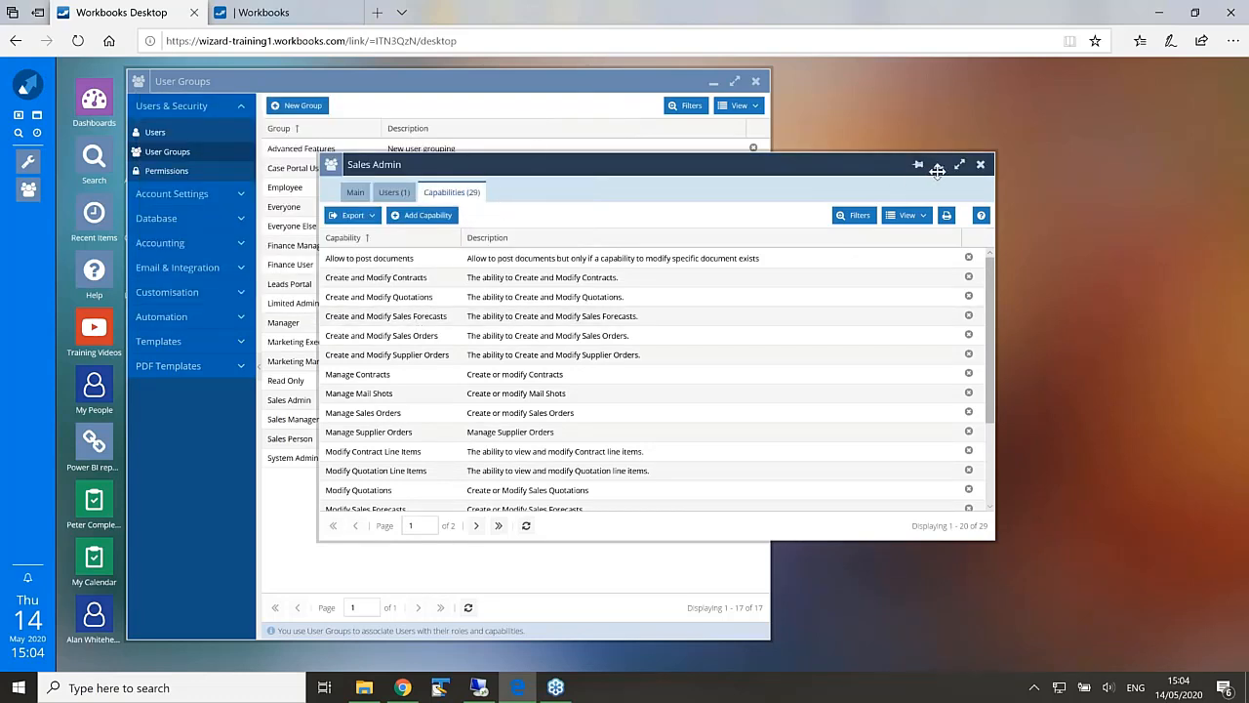
click(982, 166)
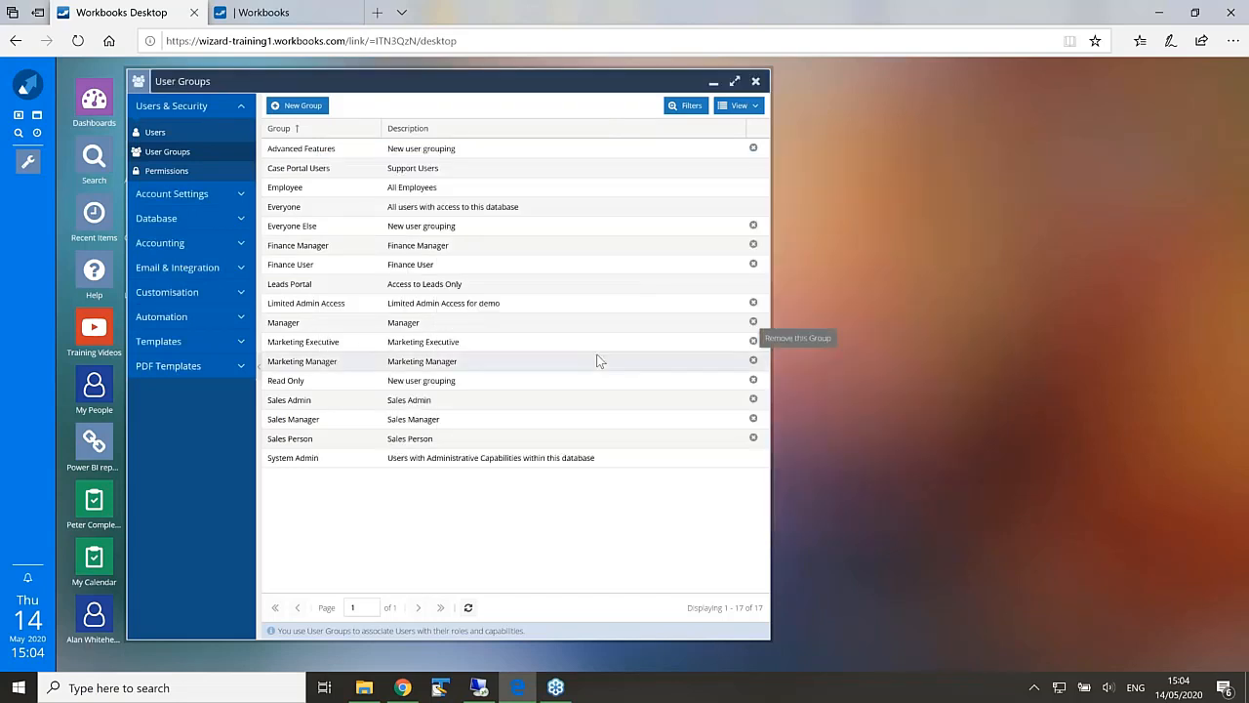
click(307, 443)
Step: Review the Sales Person group's 56 capabilities and 2 users, then close it and show Users
double_click(306, 444)
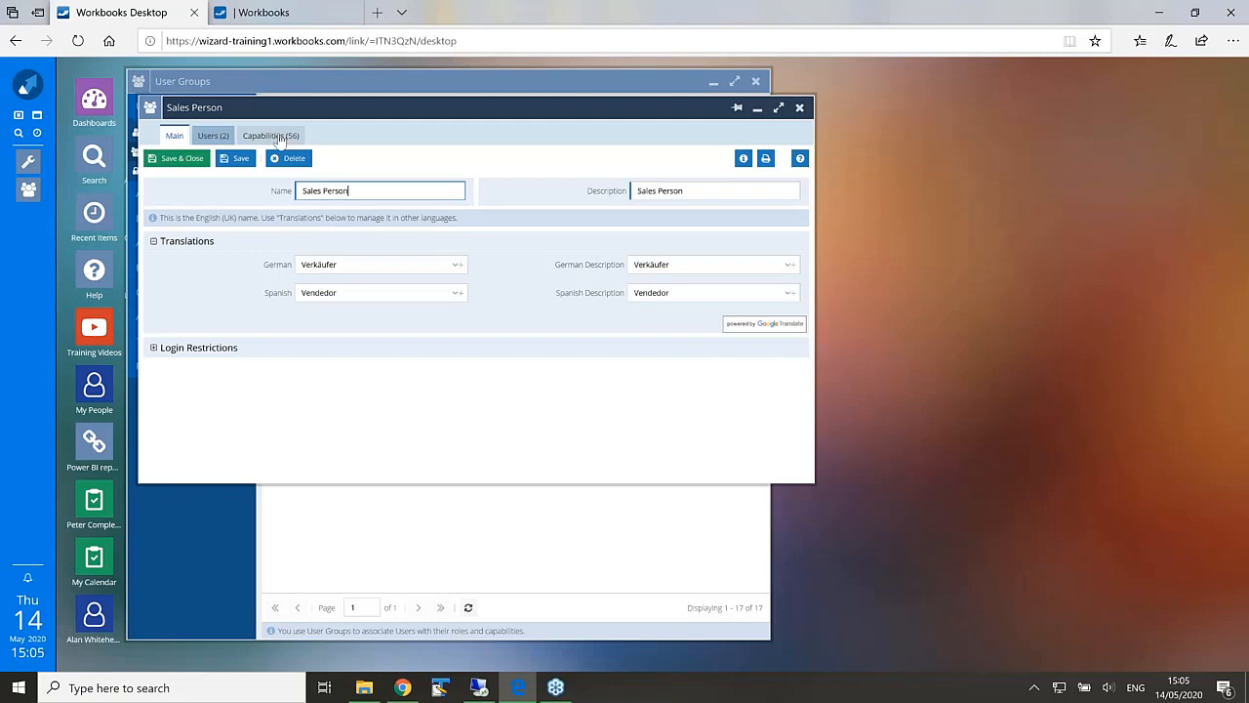
click(279, 137)
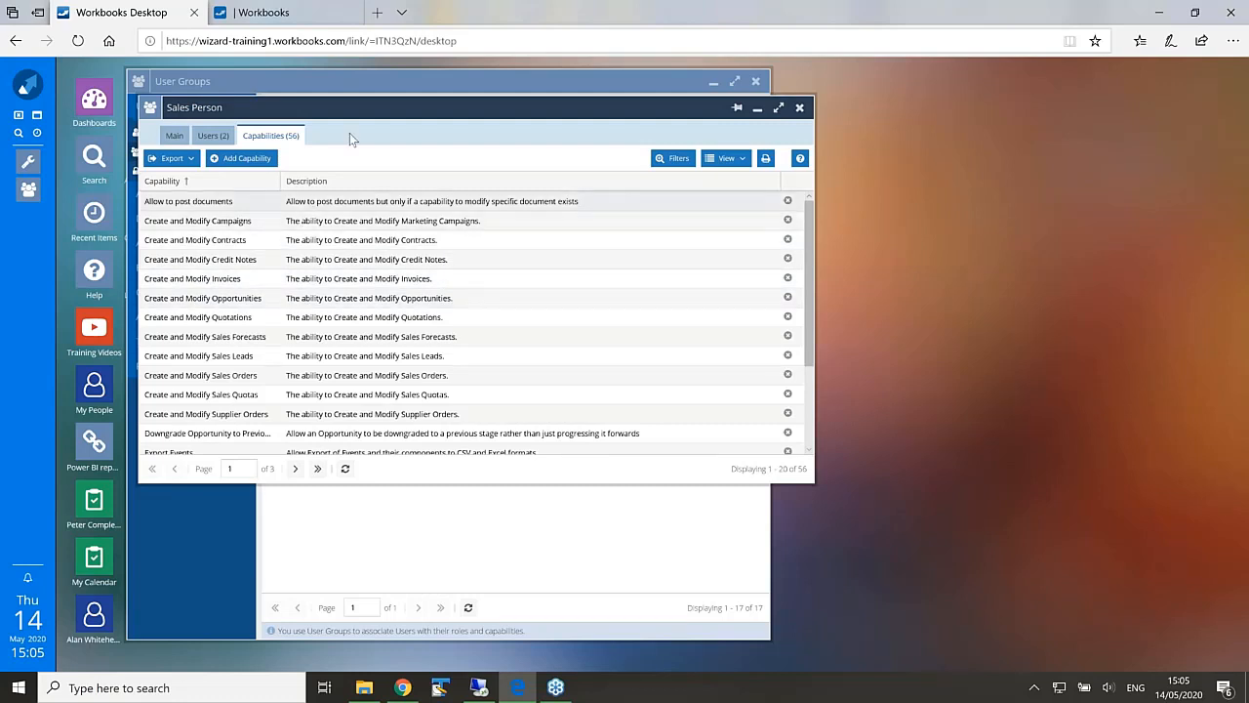
drag(359, 112, 448, 164)
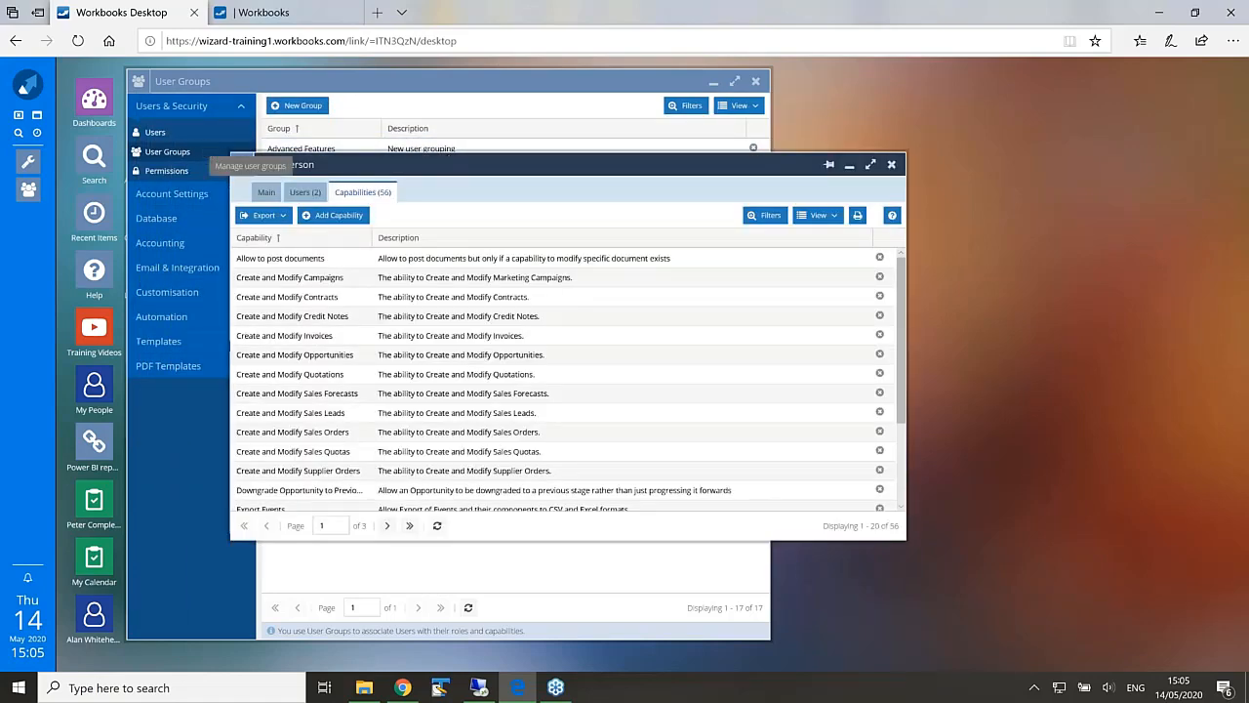
click(304, 192)
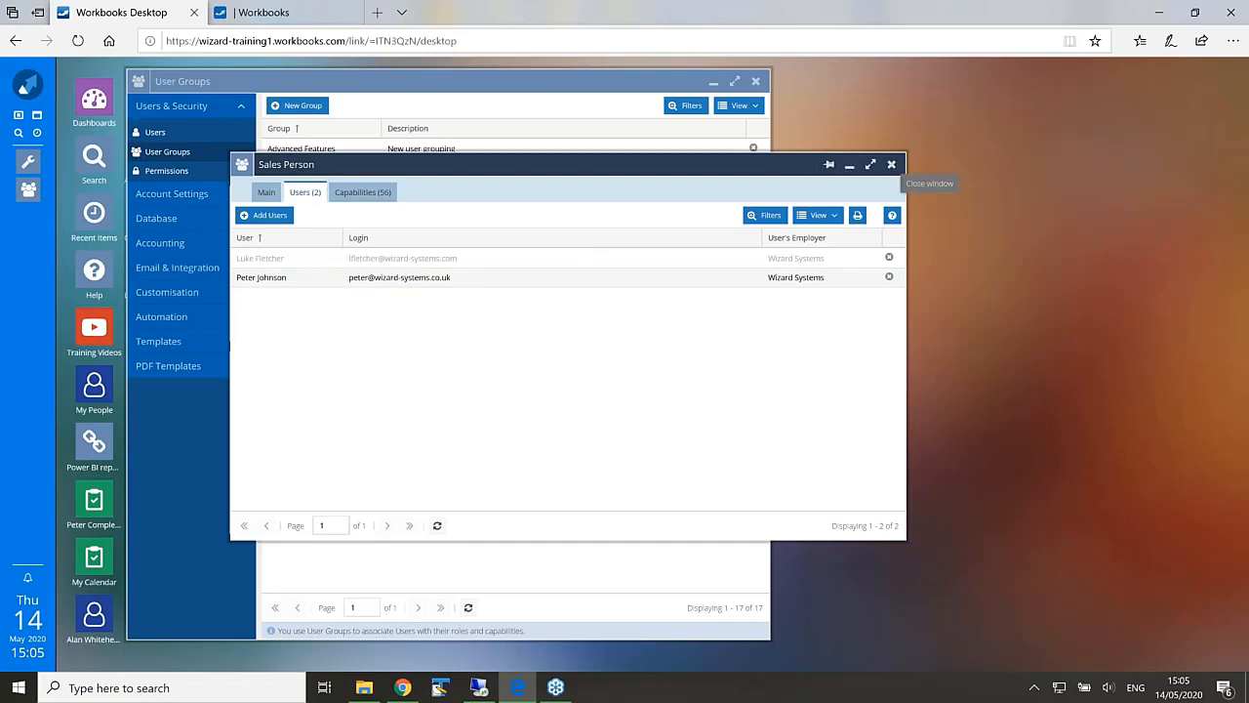
click(891, 165)
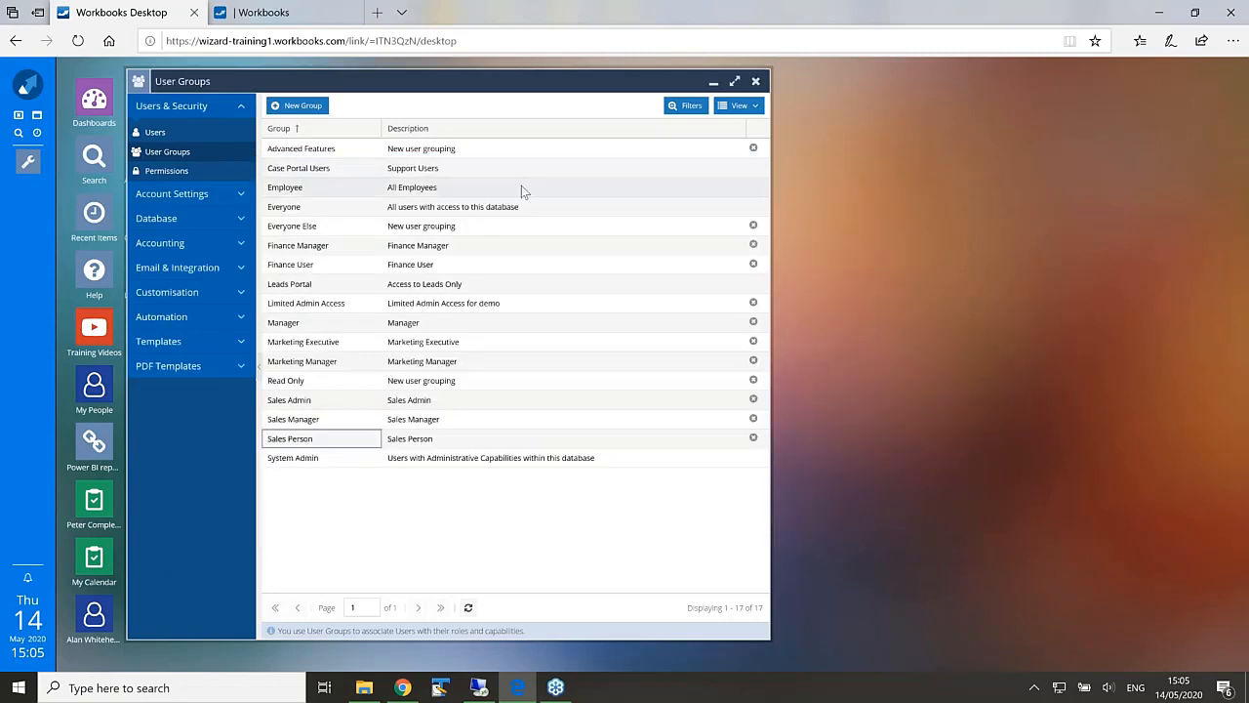
click(159, 134)
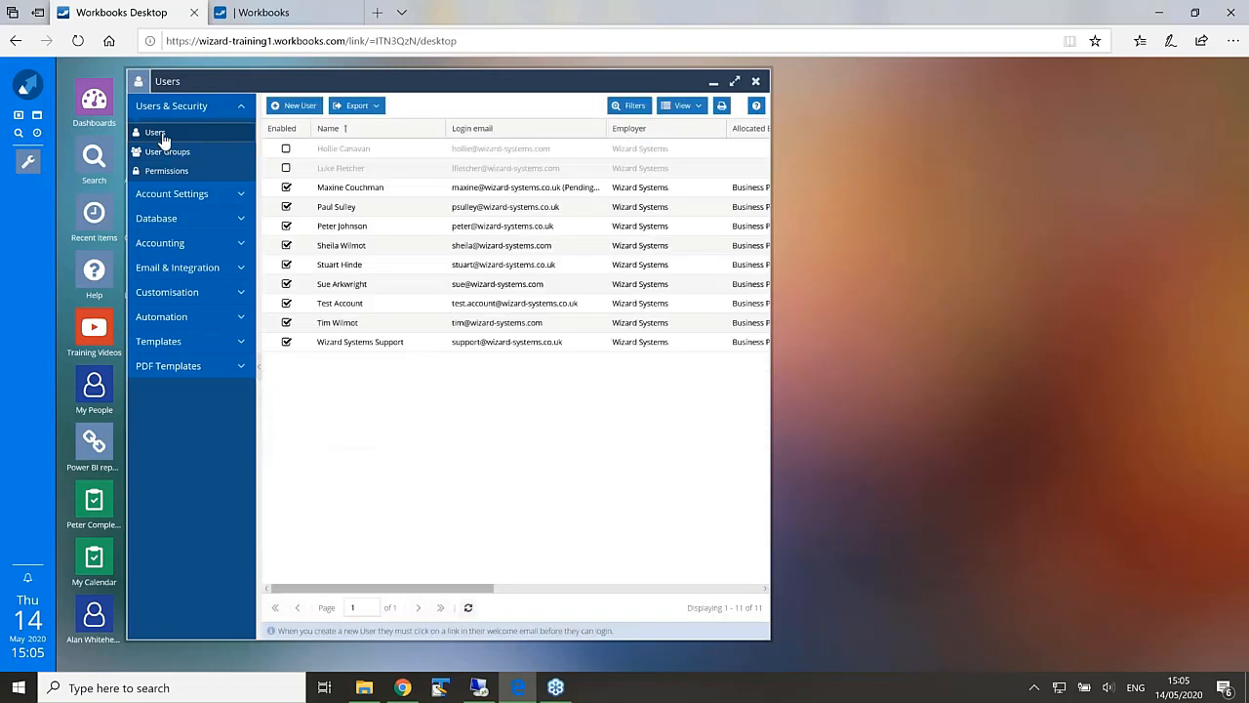
Step: Open the Test Account user, untick Login enabled, and save the record
click(329, 307)
double_click(329, 306)
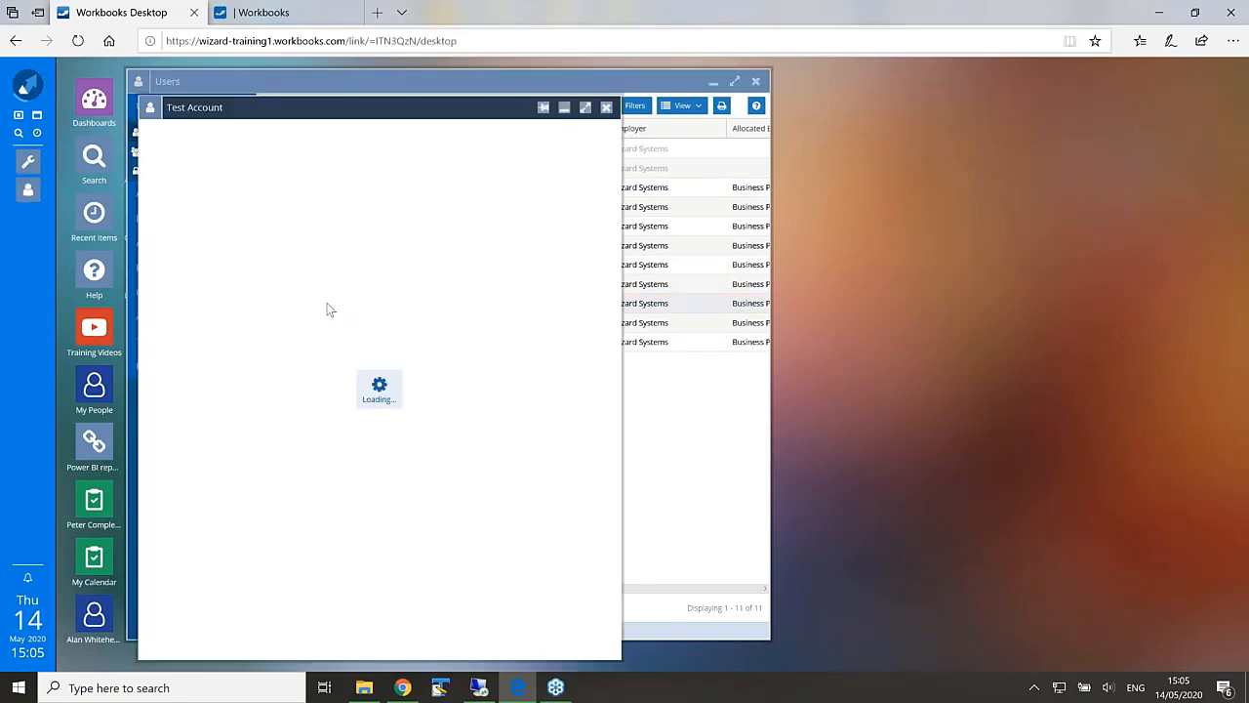
drag(487, 107, 579, 87)
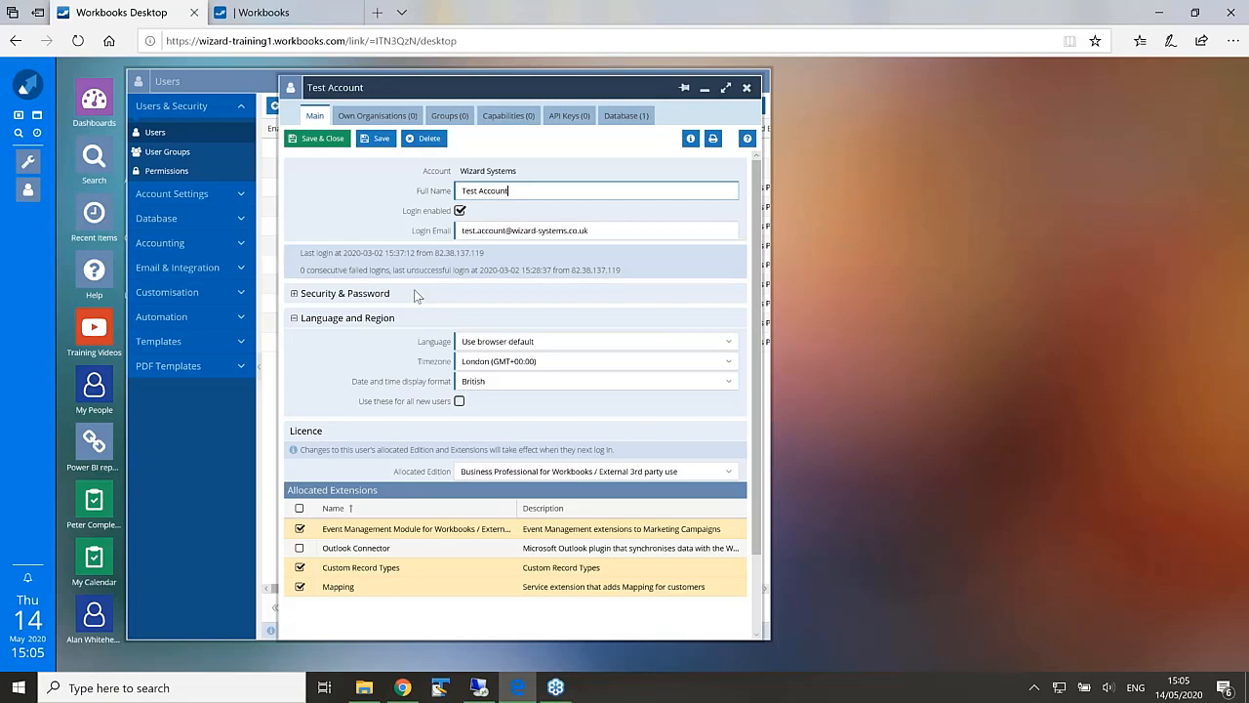
click(460, 211)
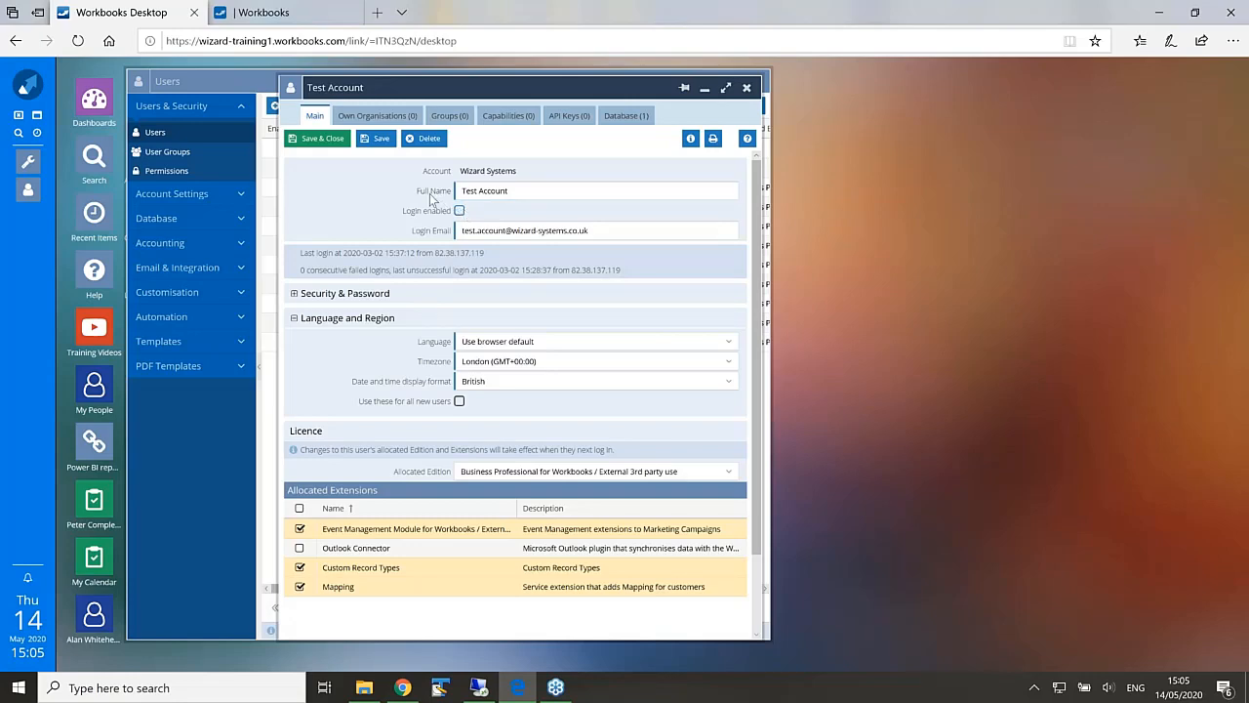
click(382, 140)
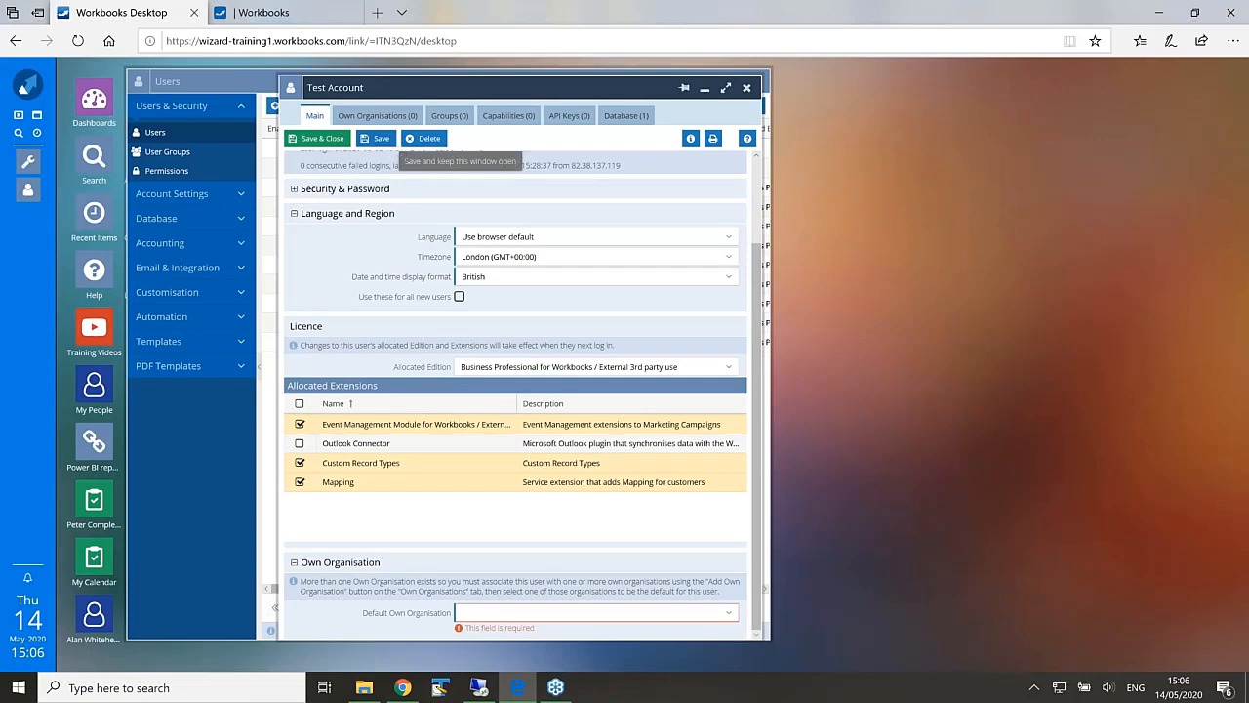
Step: Set Test Account's Allocated Edition to No Edition (login denied) and save again
click(727, 367)
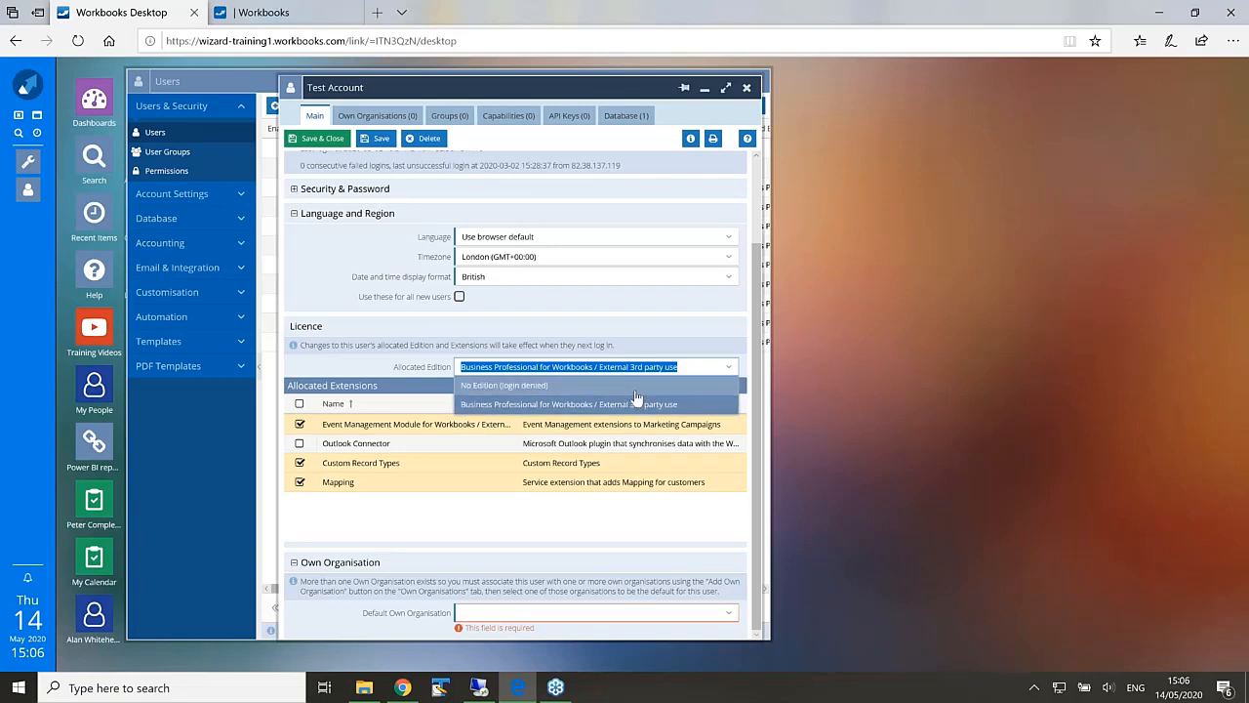
click(384, 266)
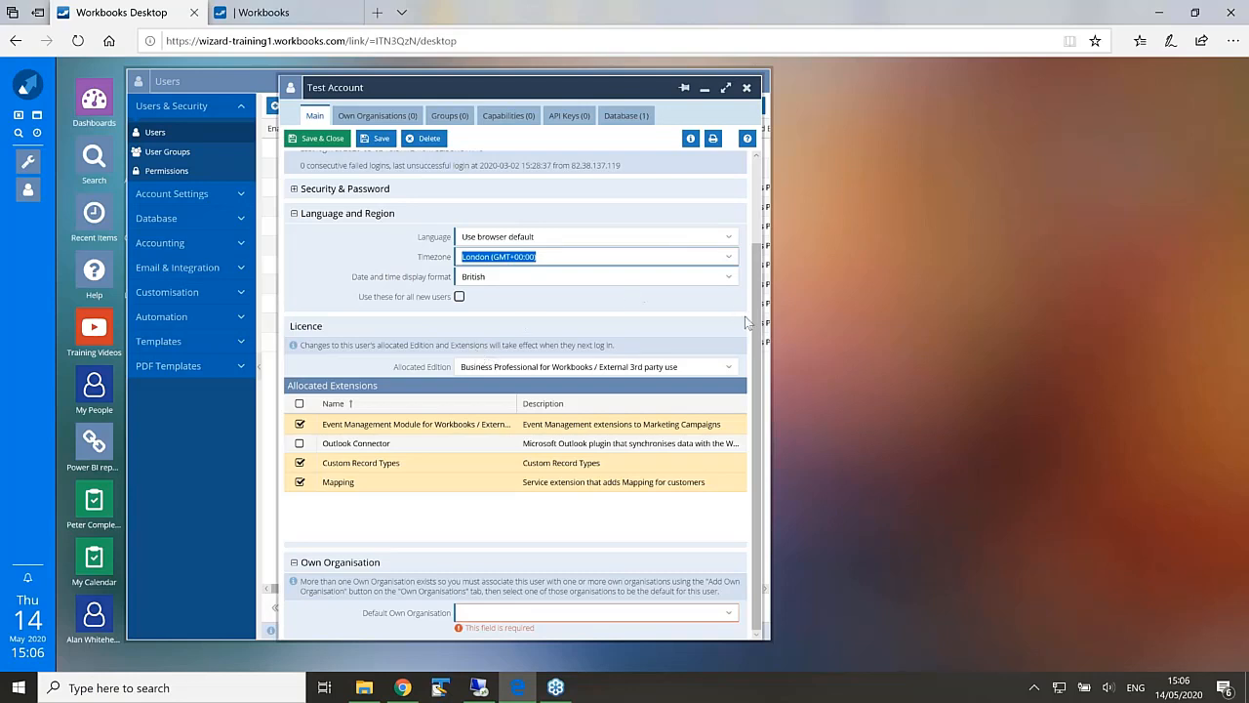
click(727, 367)
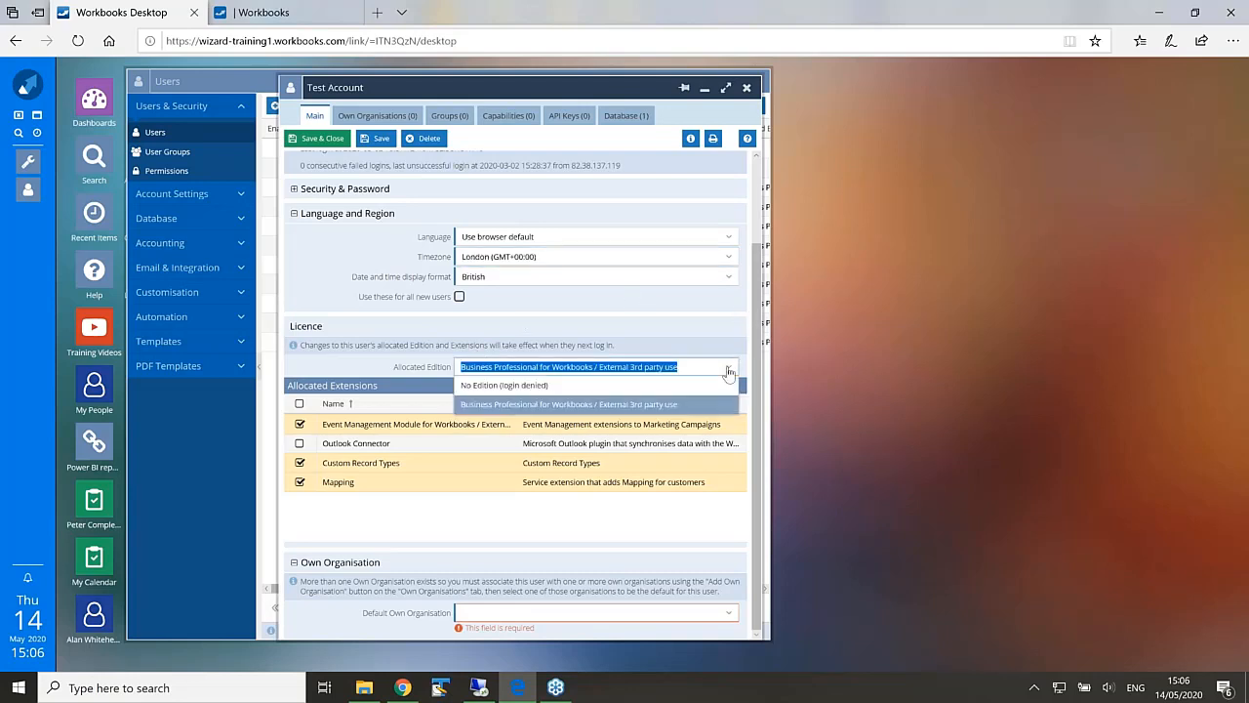
click(625, 387)
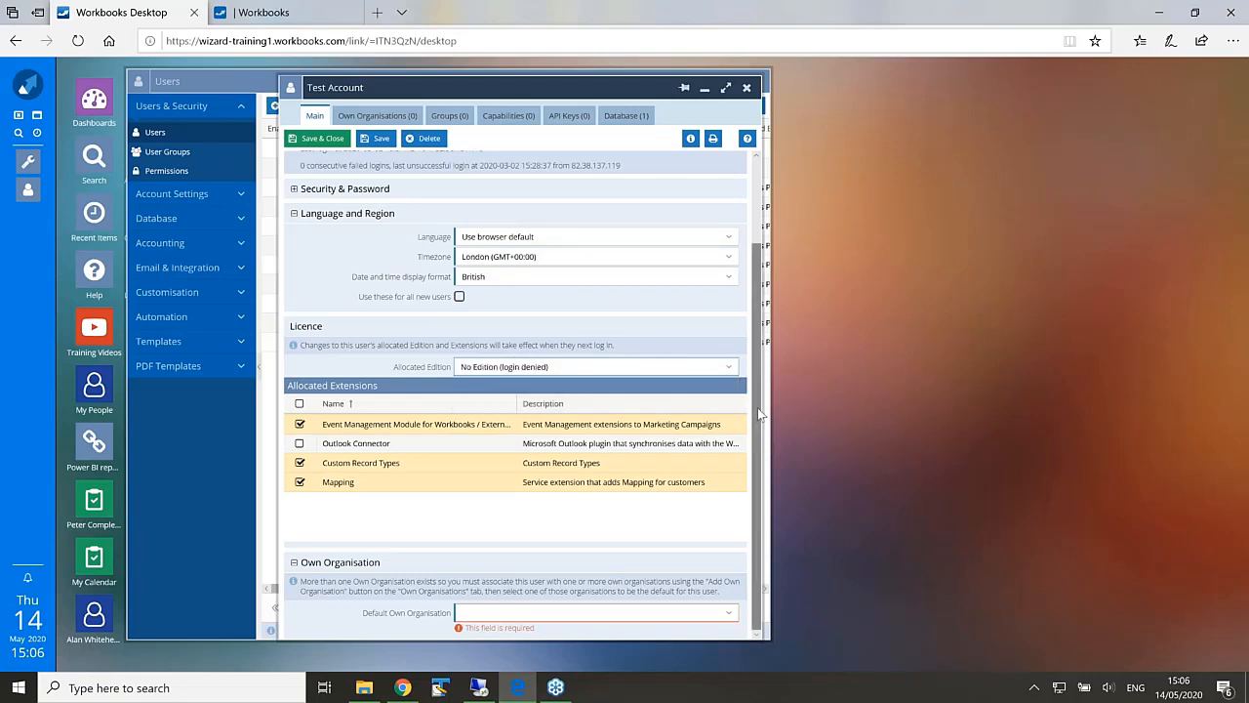
scroll(760, 341, up, 1)
drag(759, 341, 756, 318)
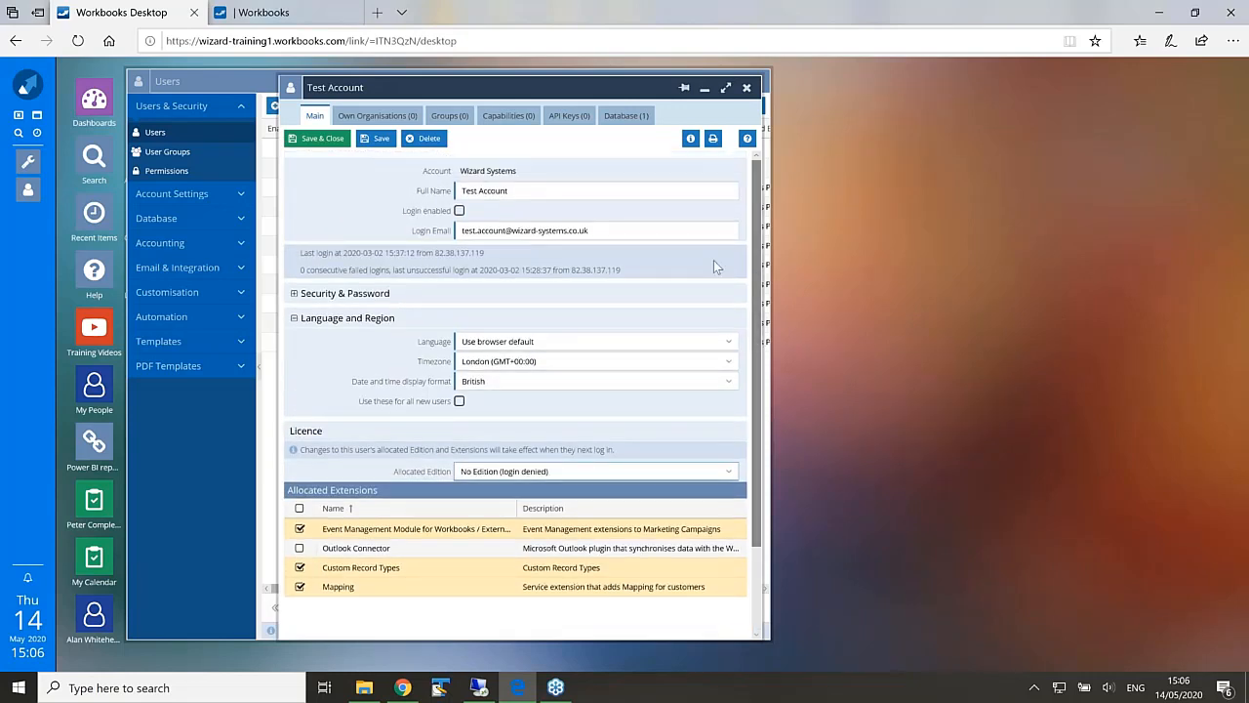
click(384, 140)
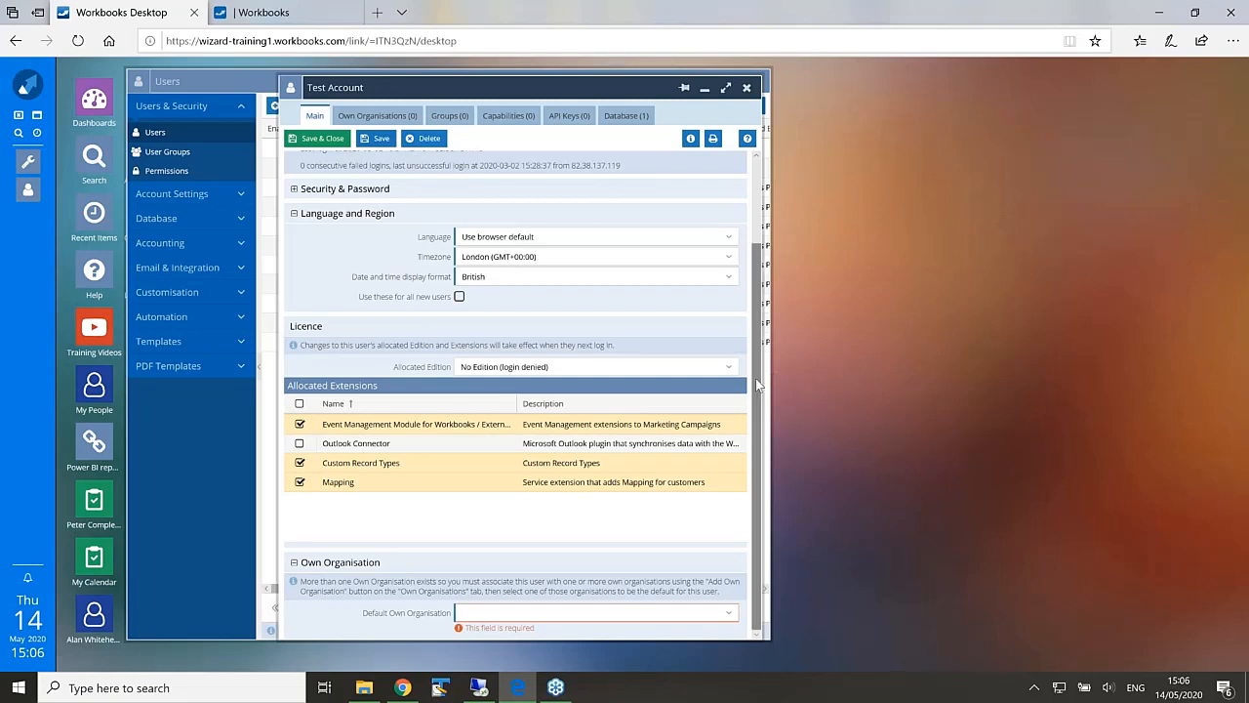
Step: Close the Test Account record and discard its unsaved changes
drag(755, 379, 756, 266)
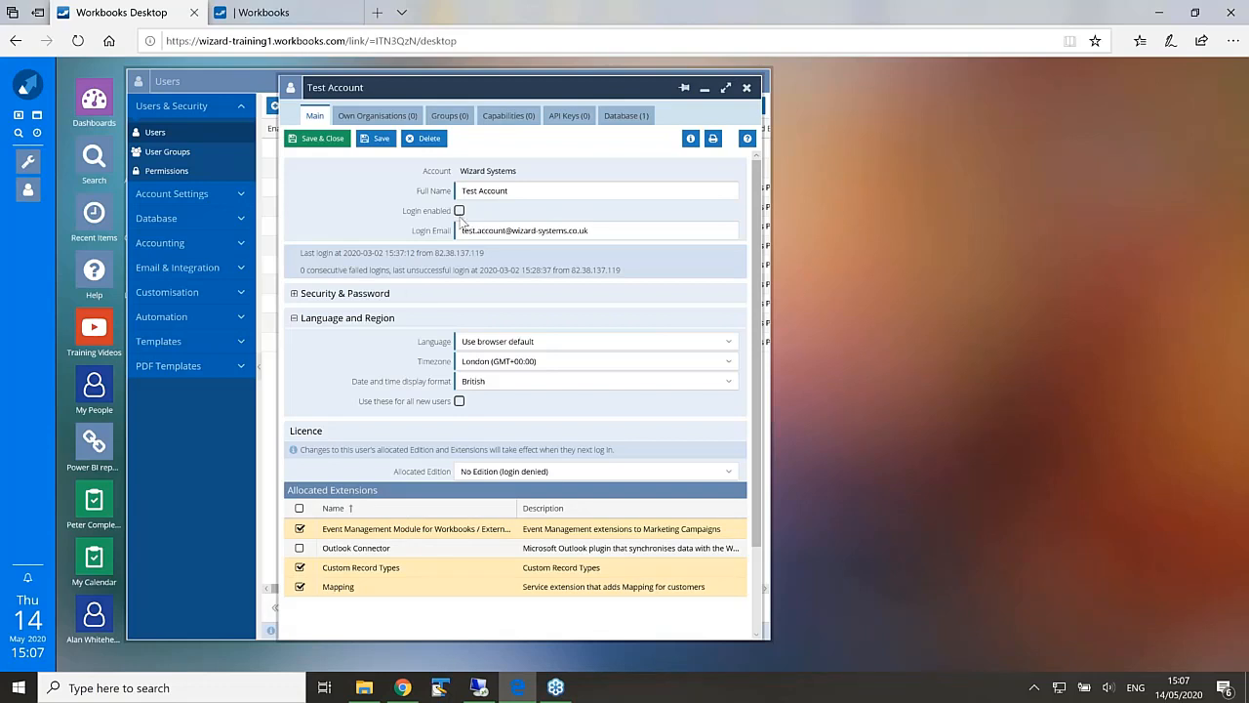
drag(501, 87, 667, 100)
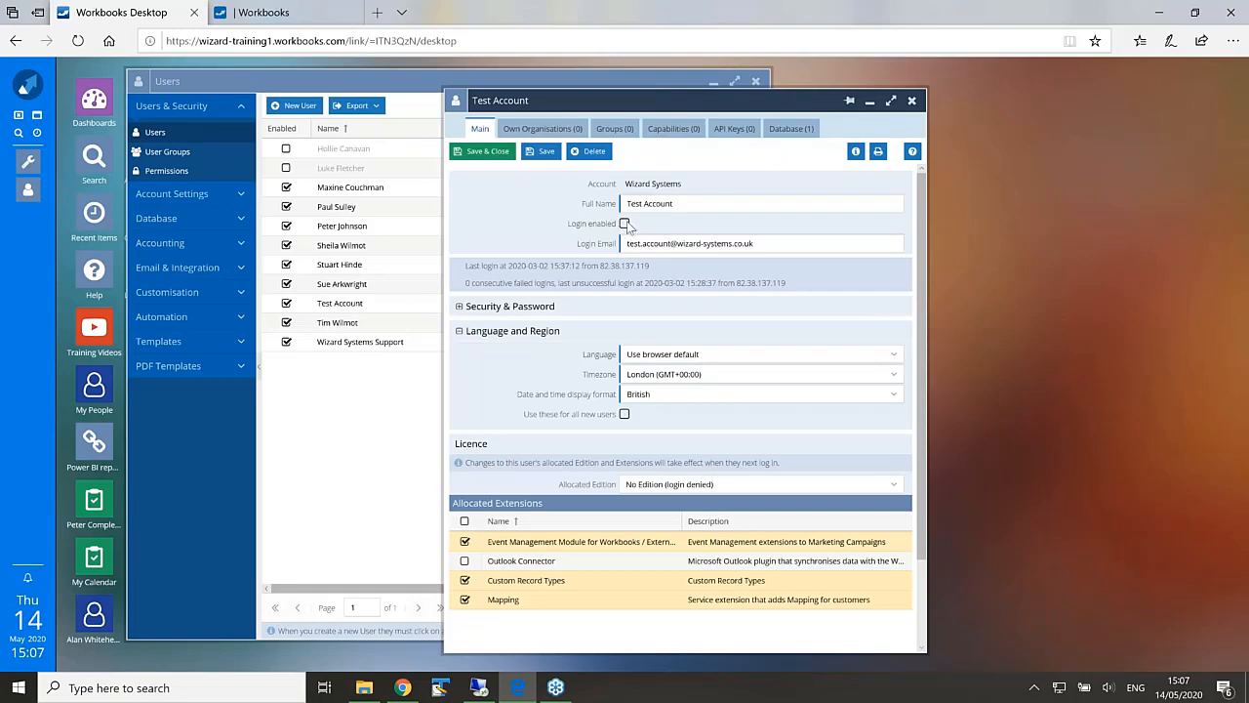
click(912, 100)
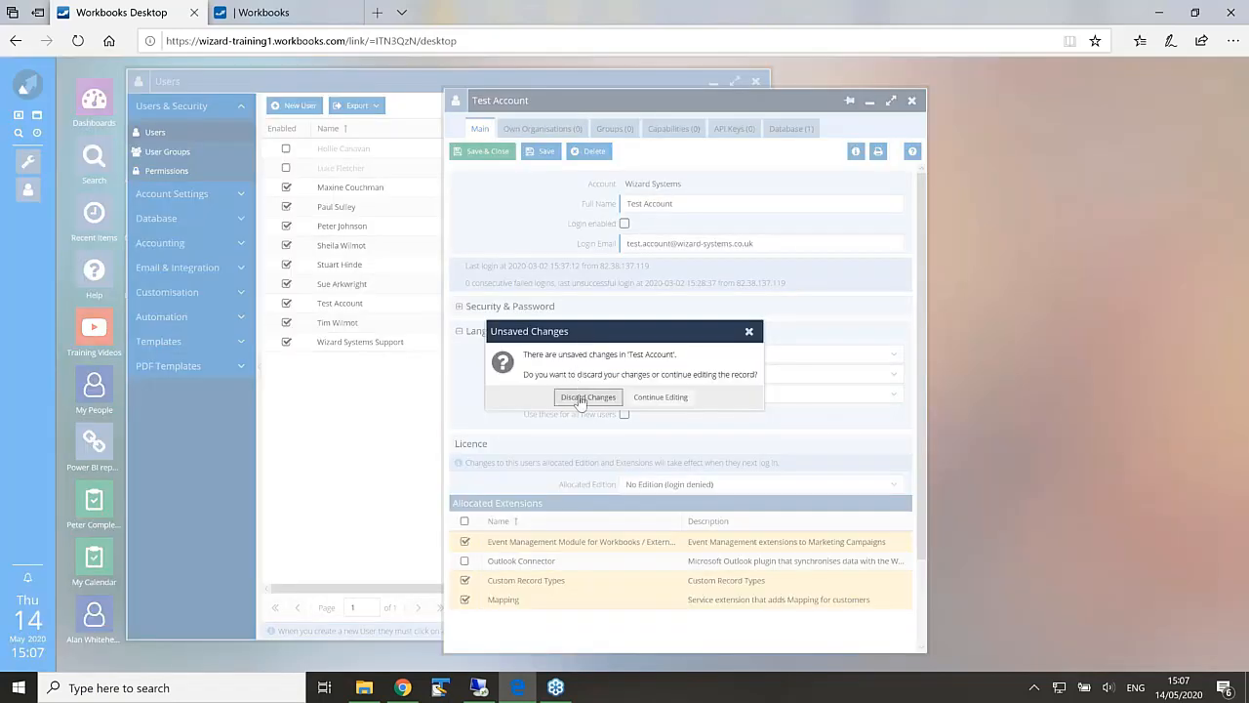
click(588, 397)
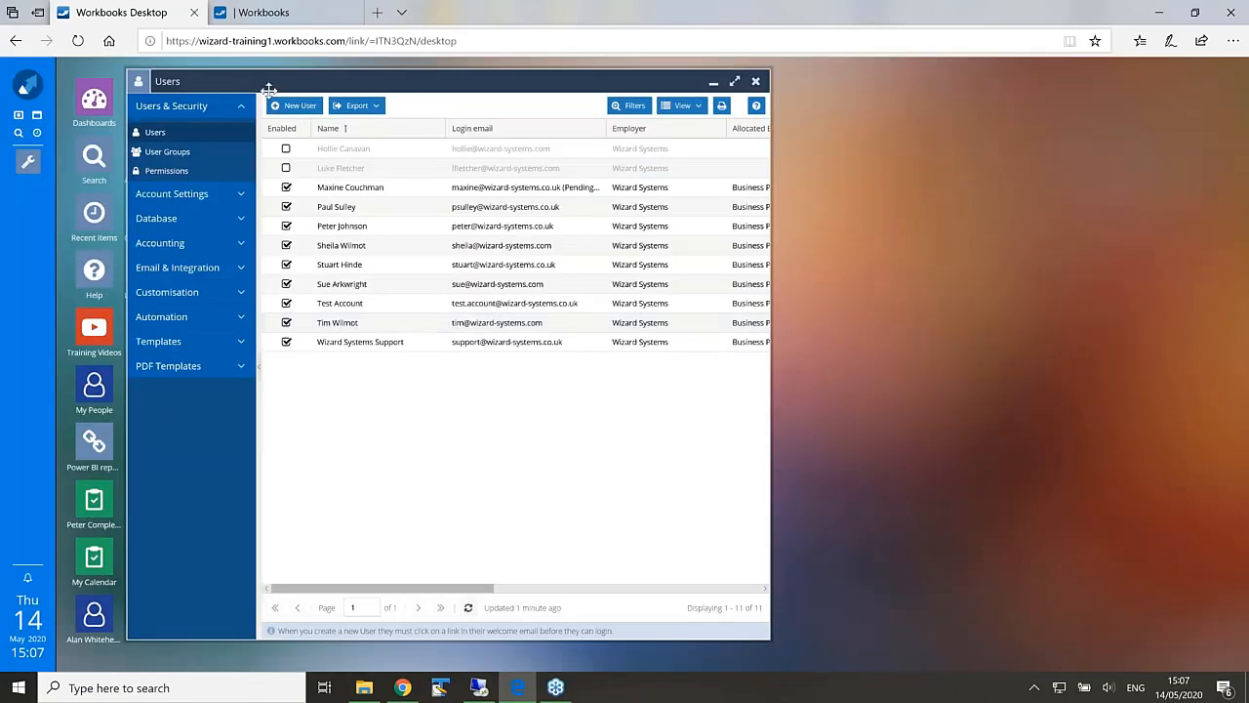
Step: Start a new user record and enter the user's full name
click(297, 105)
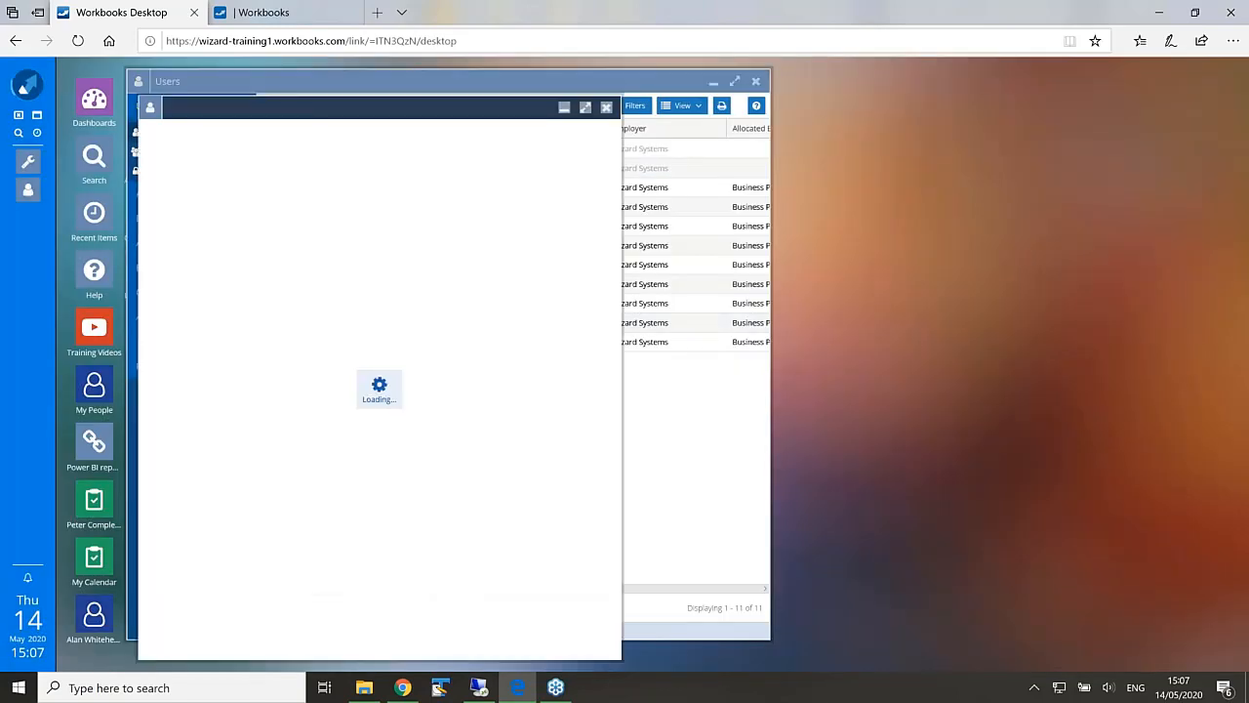
drag(297, 104, 427, 82)
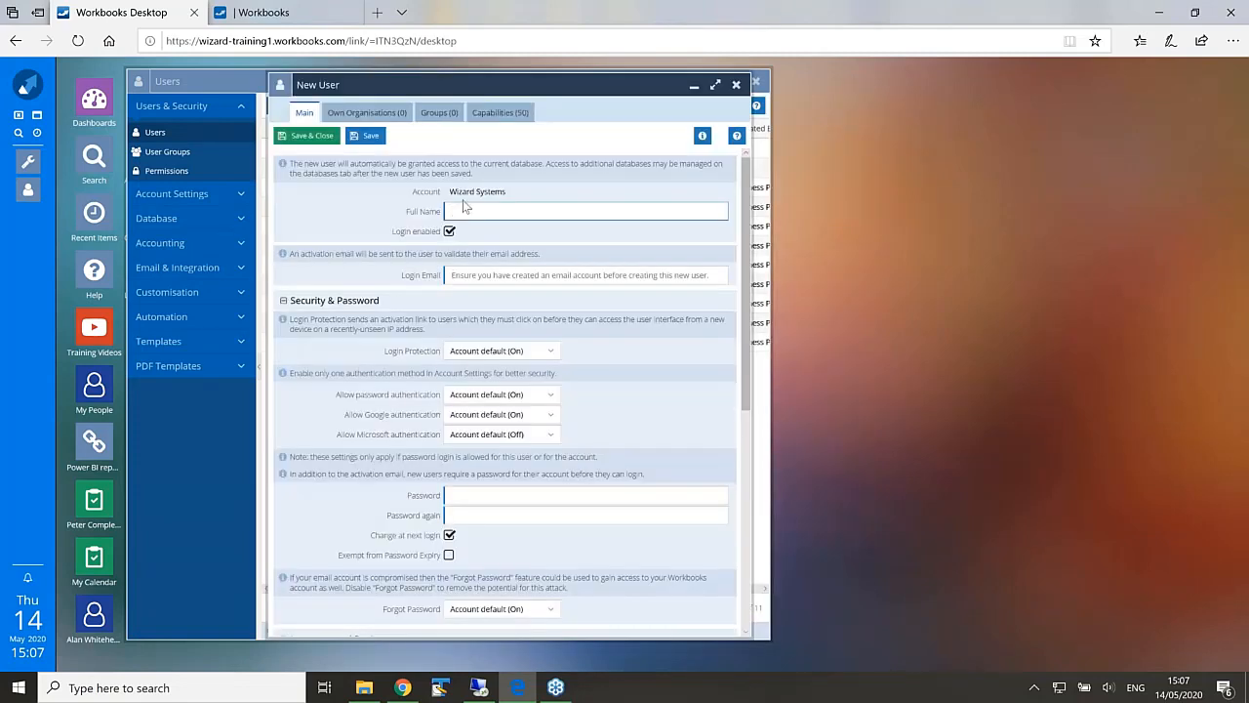
click(464, 209)
text(Tom Smith)
Step: Enter the new user's login email address, correcting the mistyped domain
click(458, 274)
text(tom)
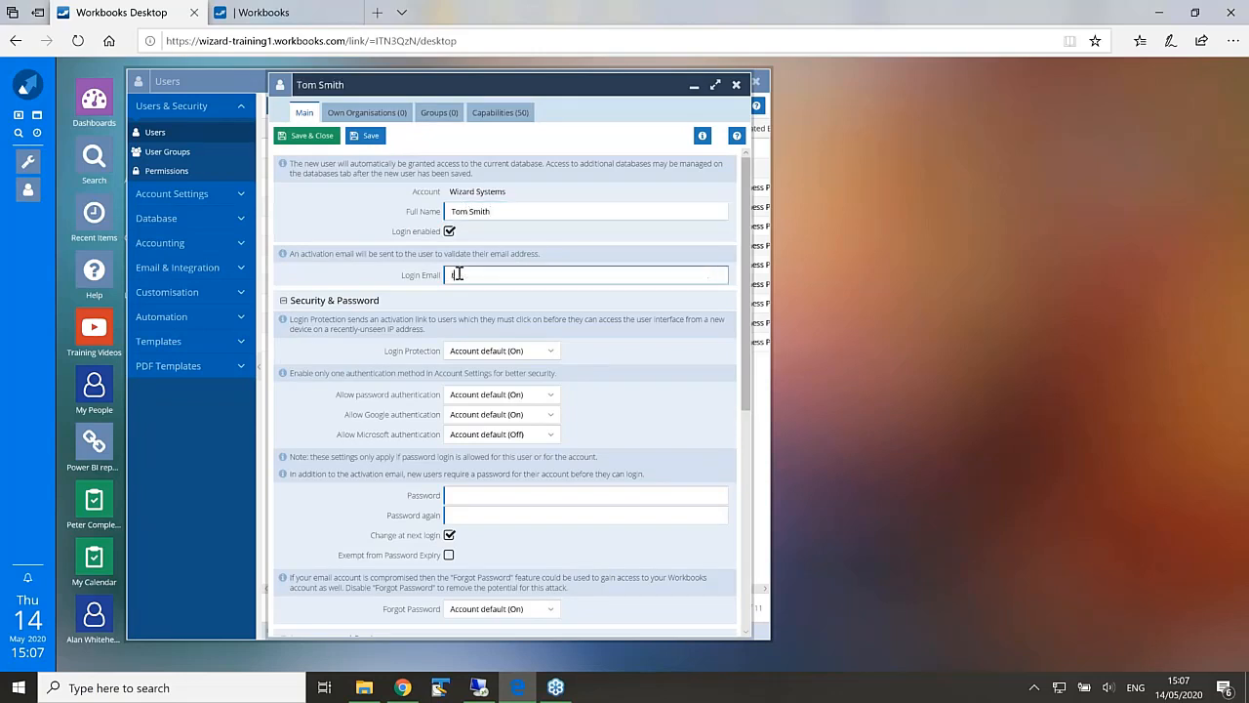
text(@tret)
key(BackSpace)
key(BackSpace)
key(BackSpace)
text(est.com)
click(551, 352)
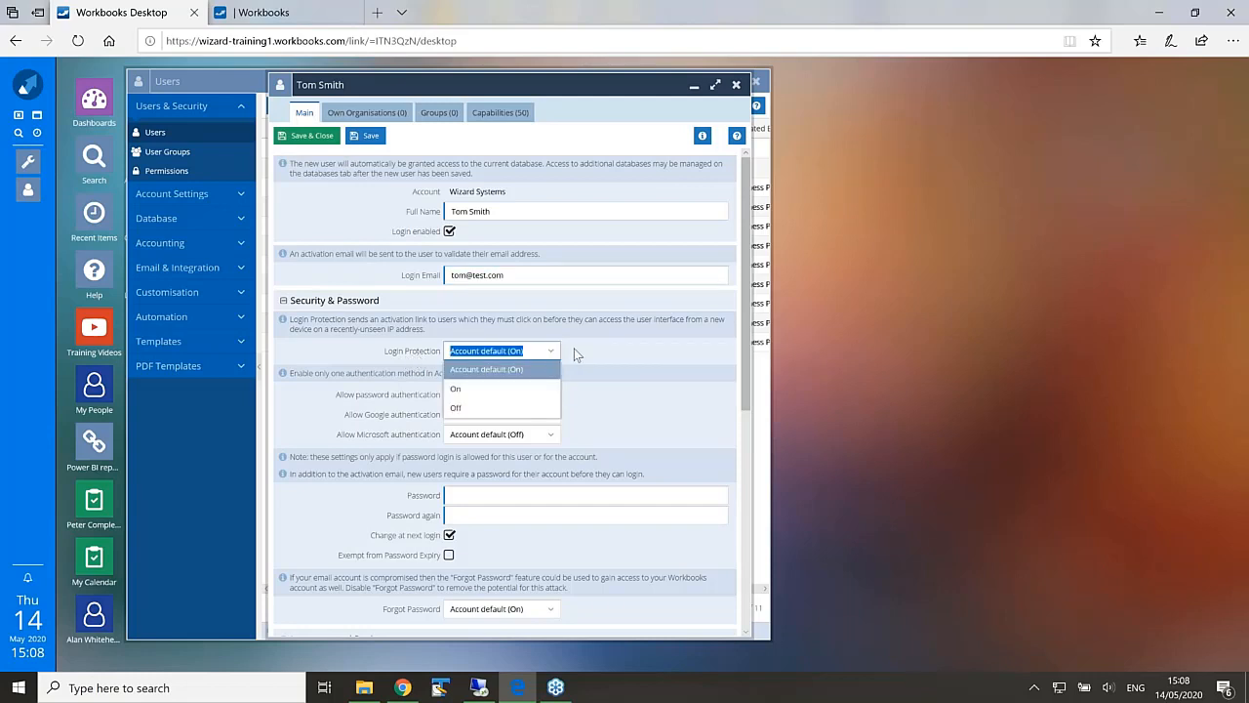
click(575, 348)
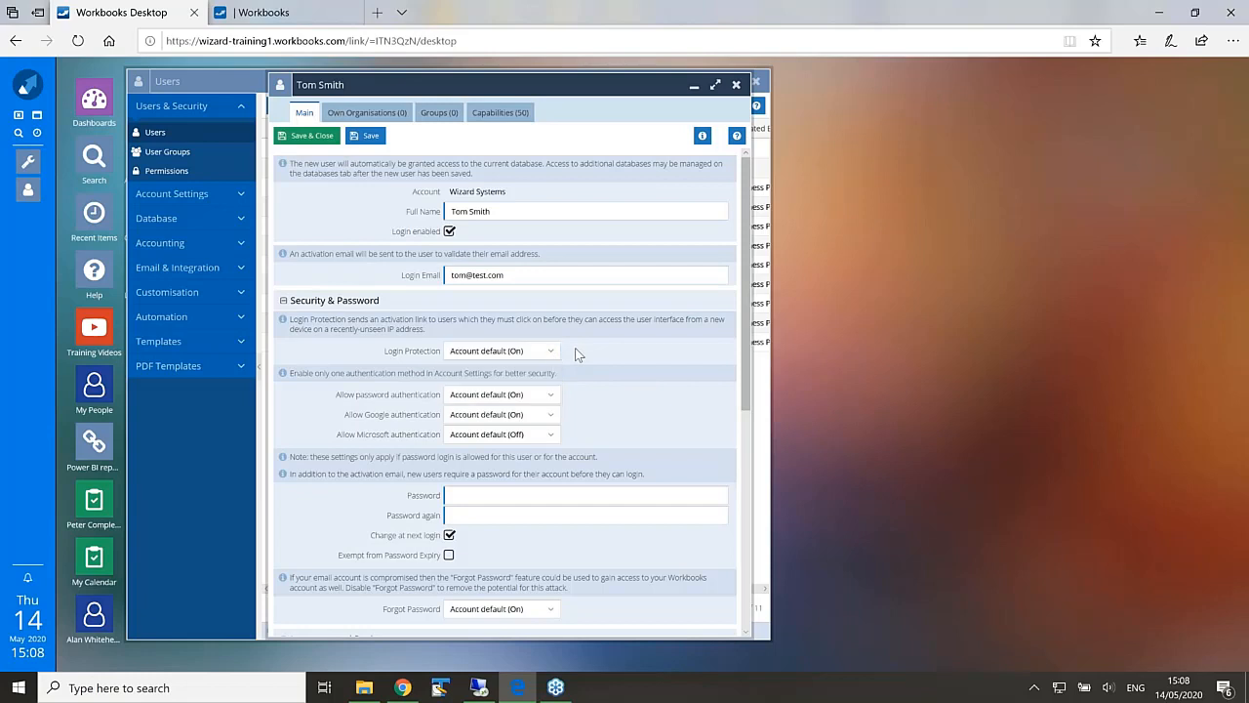
click(519, 354)
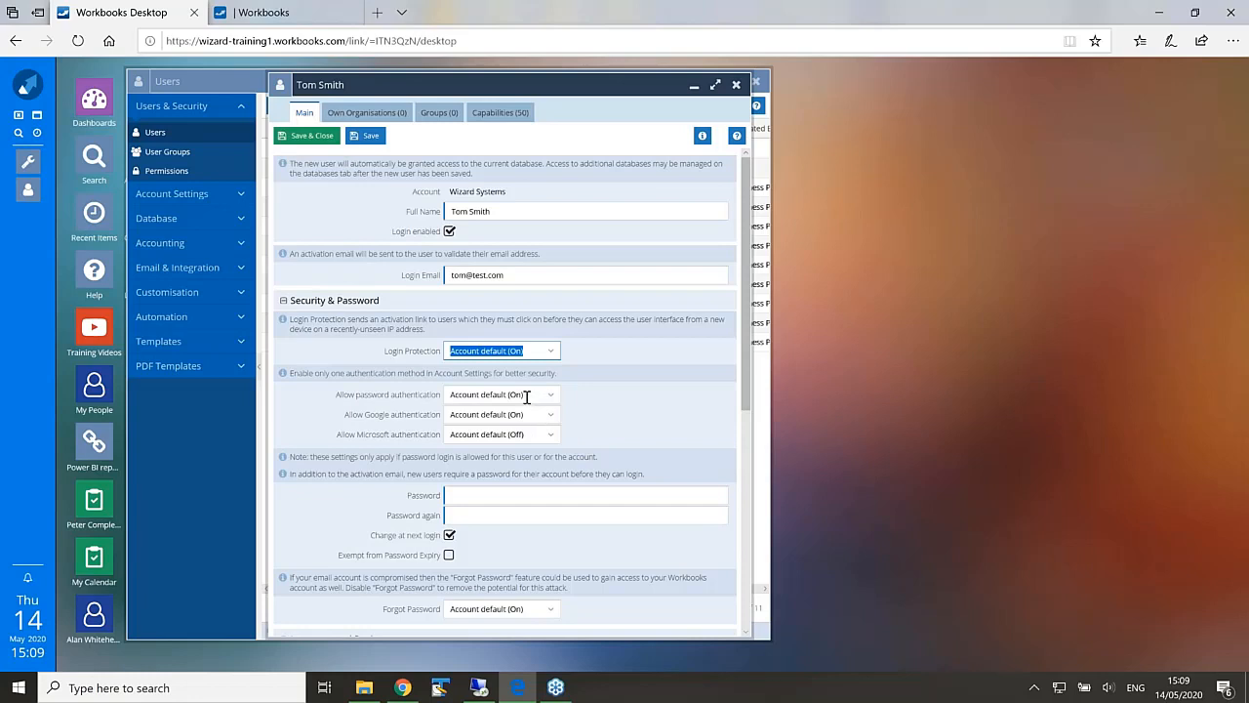
key(Tab)
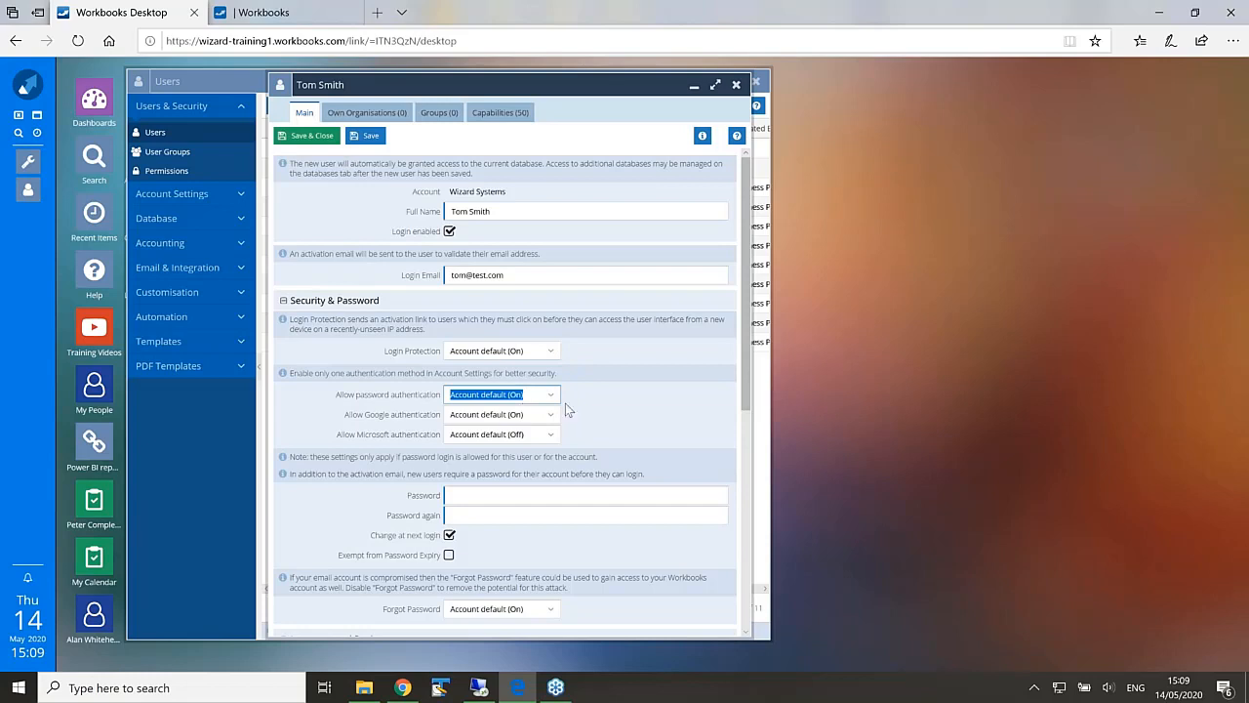
drag(746, 398, 748, 460)
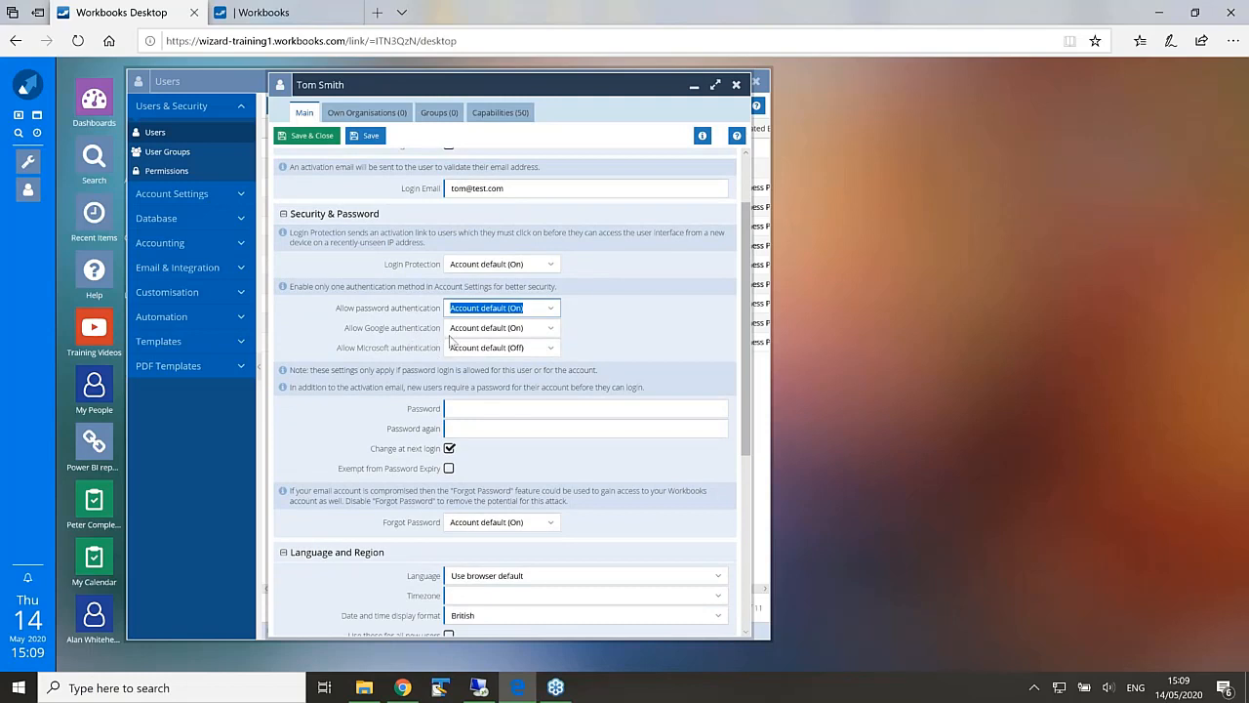
drag(751, 408, 749, 461)
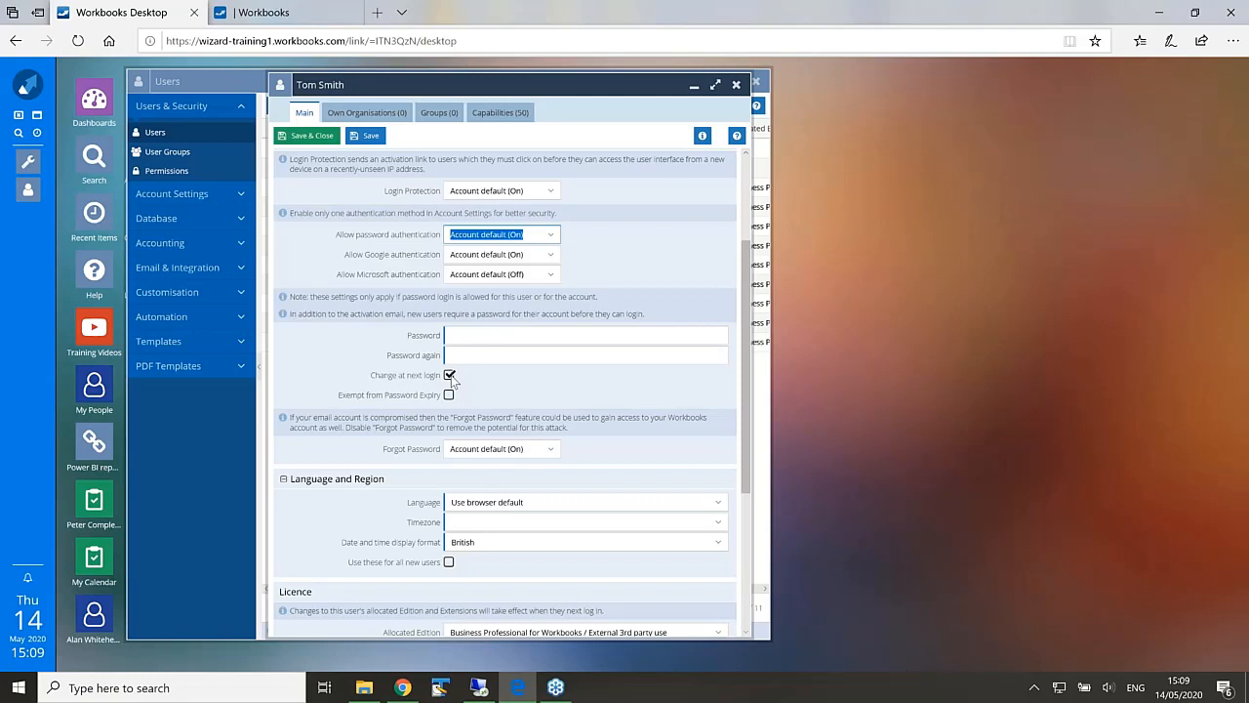
click(466, 336)
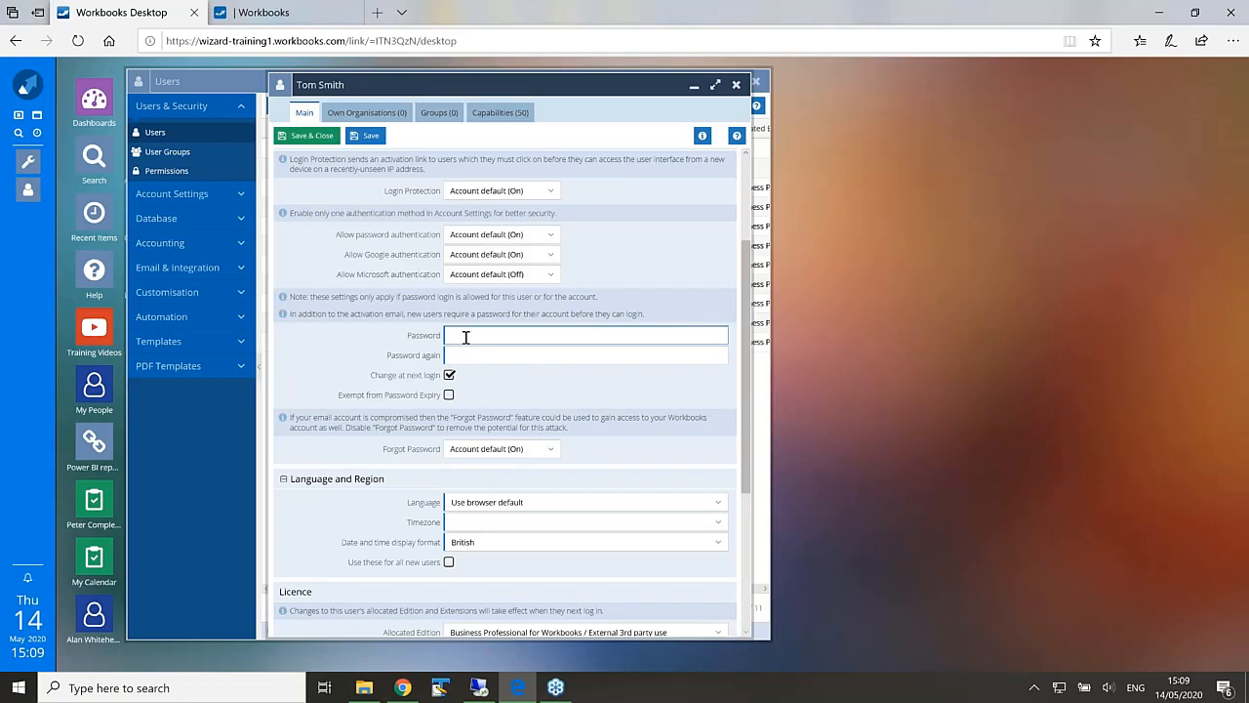
Step: Enter the new user's password and repeat it in the confirmation field
text(•••••••••••)
double_click(461, 334)
text(***********)
click(466, 356)
text(******)
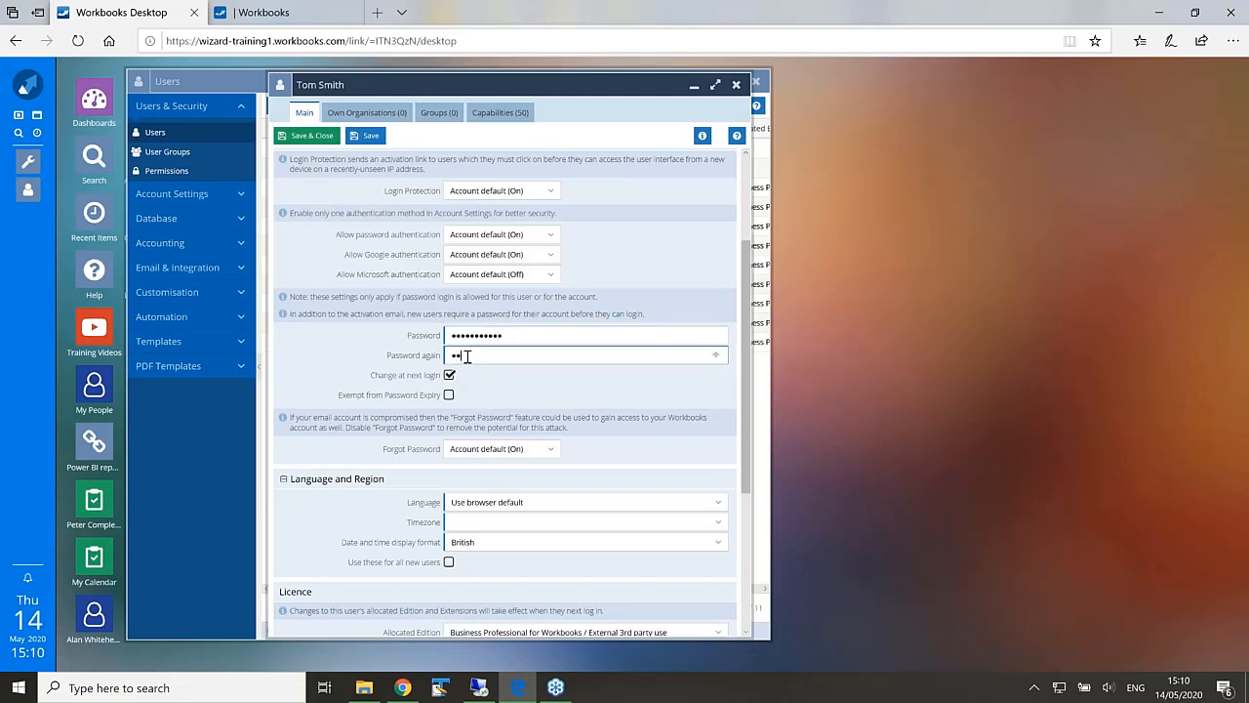
text(*****)
drag(745, 365, 736, 409)
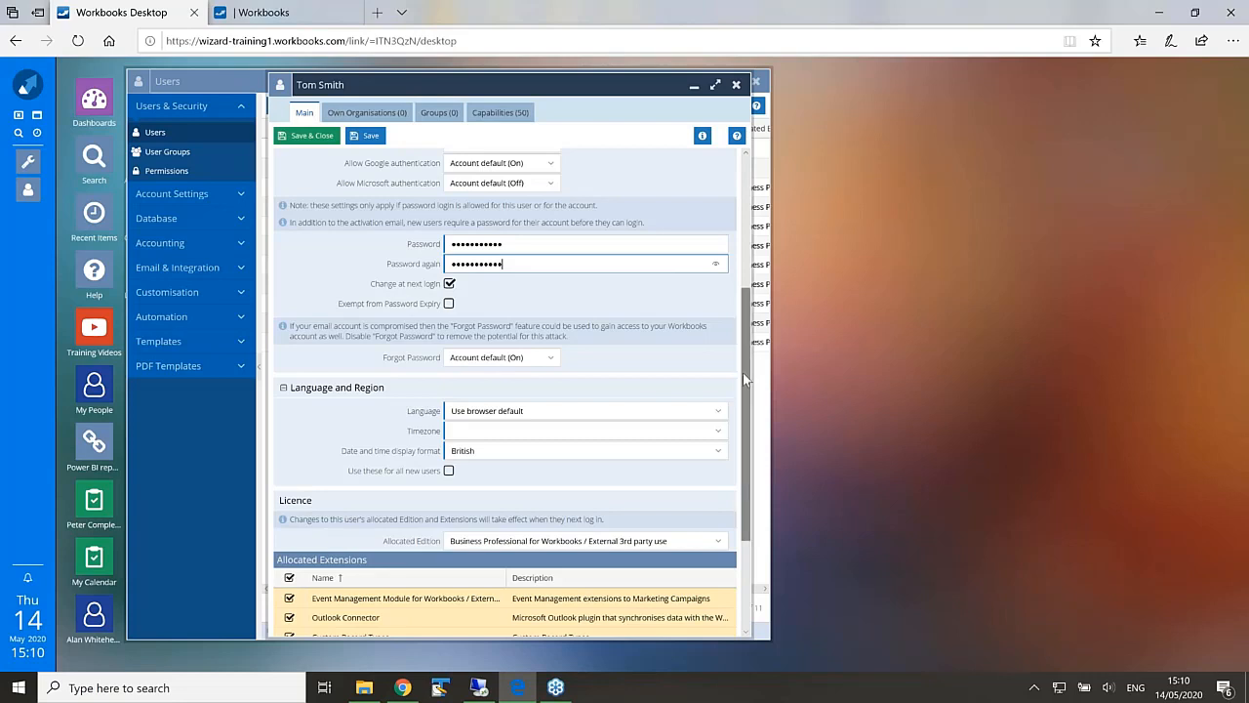
Step: Set the language to English (UK) and the timezone to London (GMT+00:00)
drag(743, 373, 751, 432)
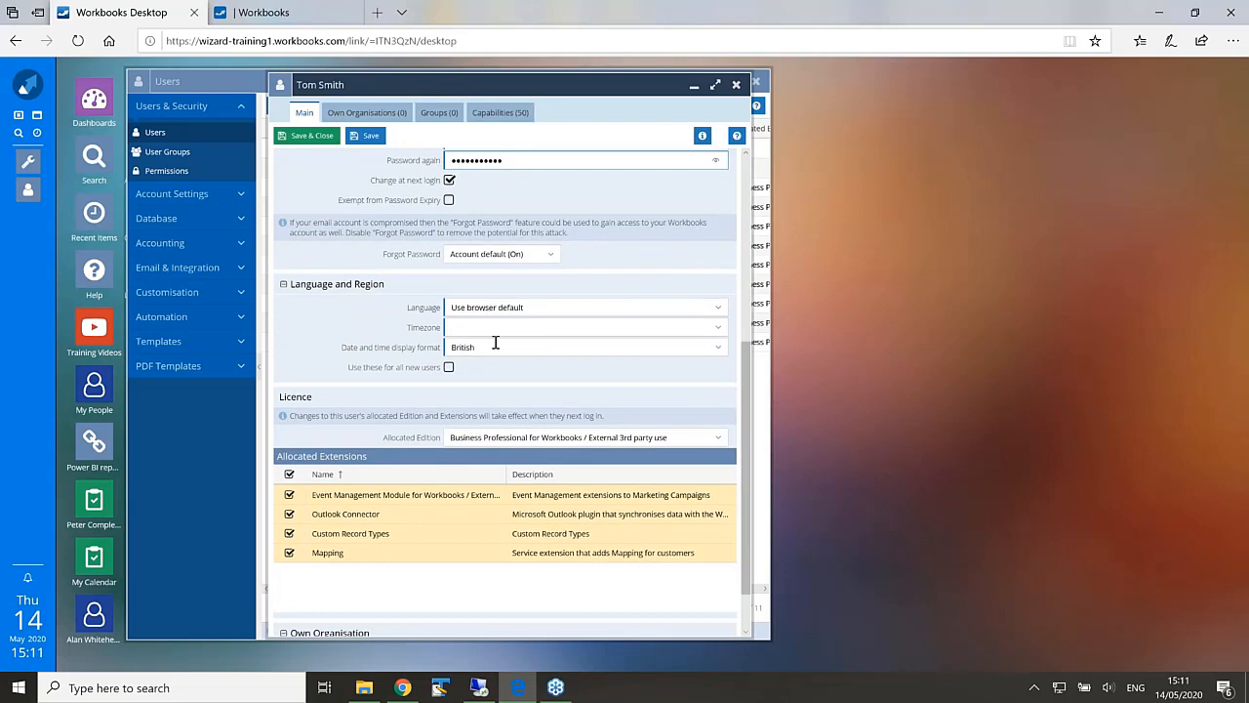
click(719, 311)
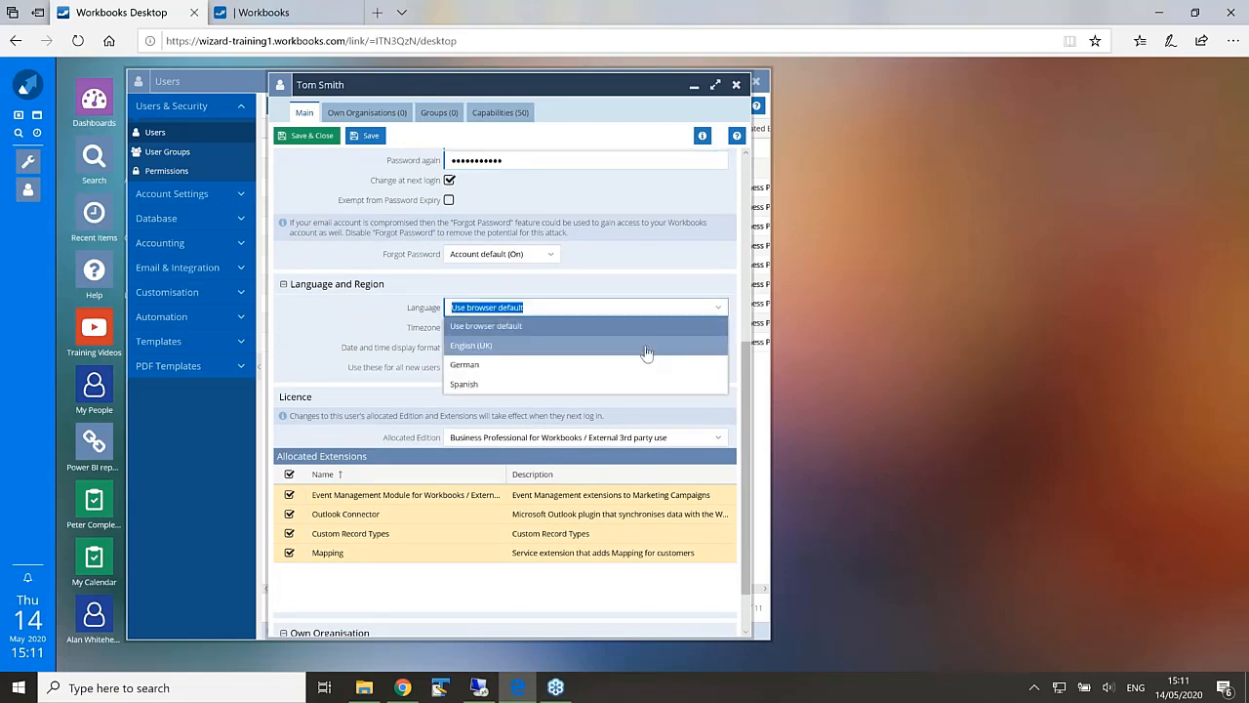
click(646, 346)
click(619, 327)
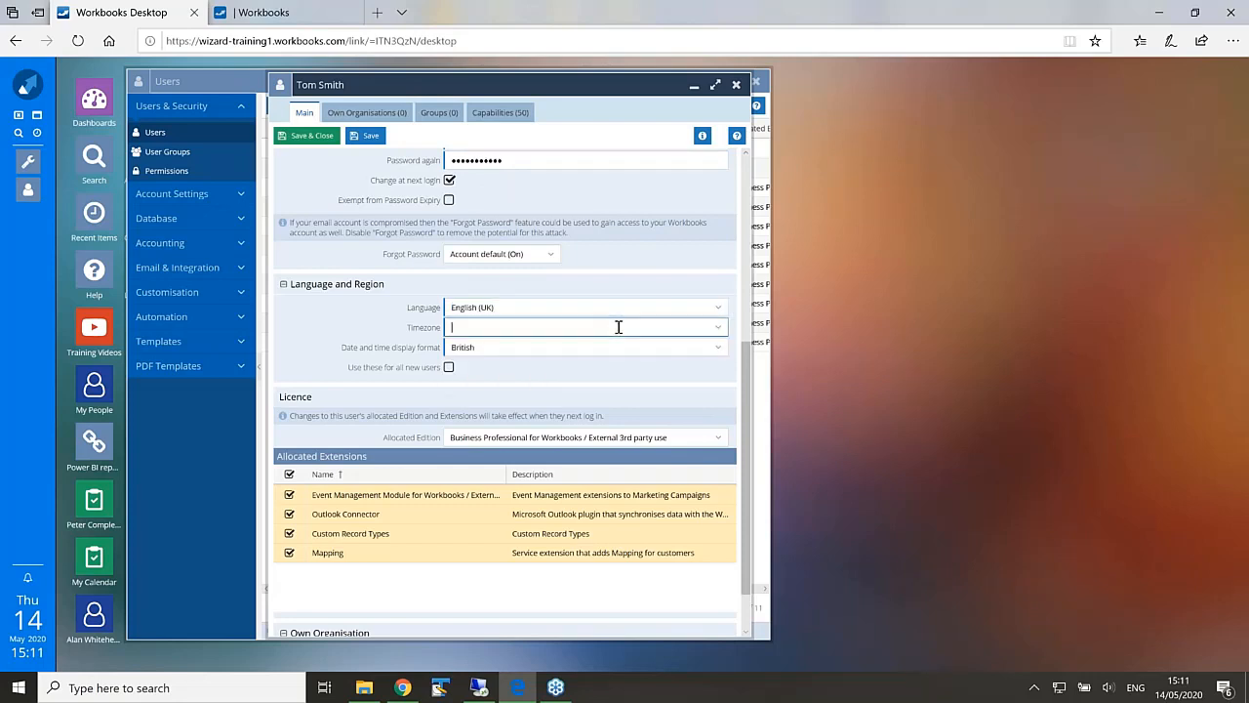
click(718, 332)
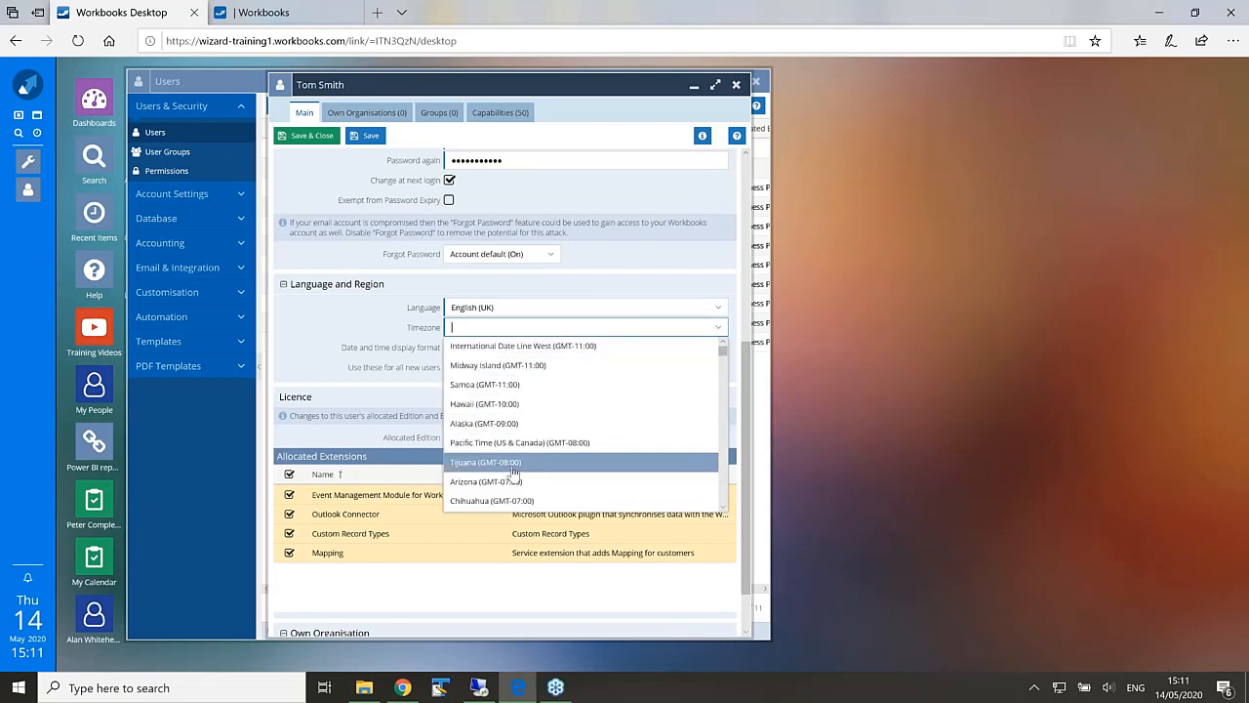
drag(720, 361, 725, 387)
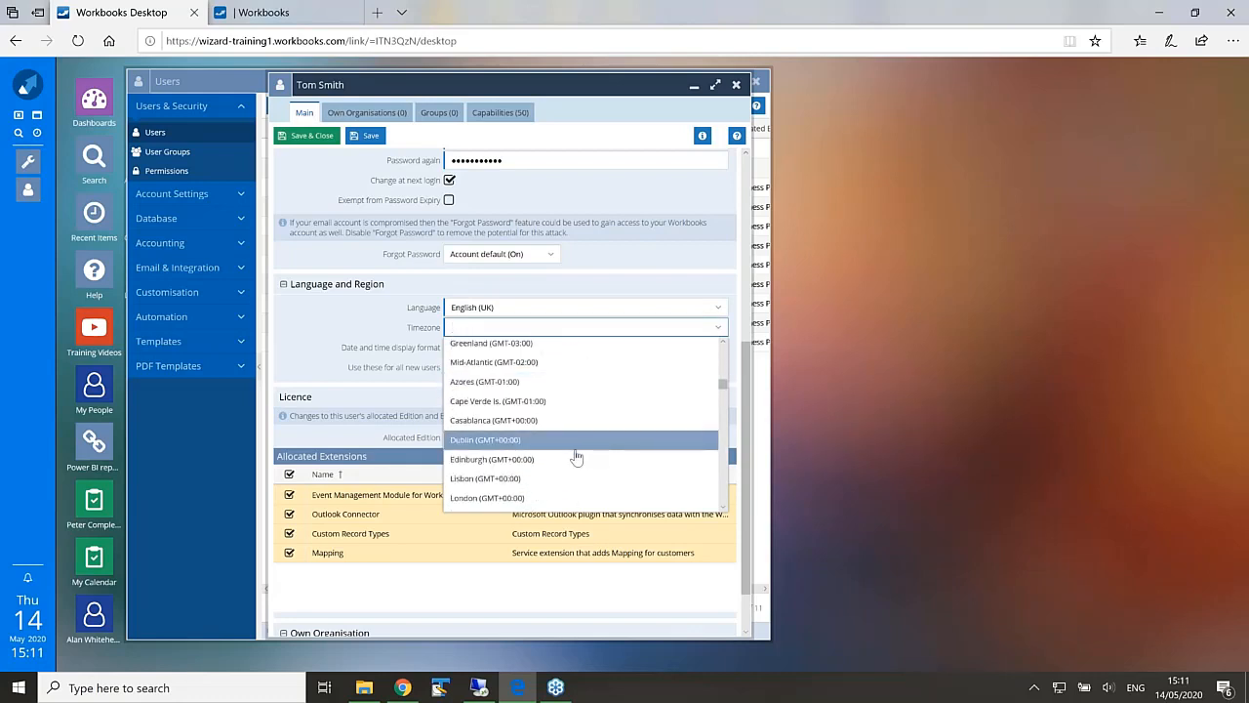
click(493, 500)
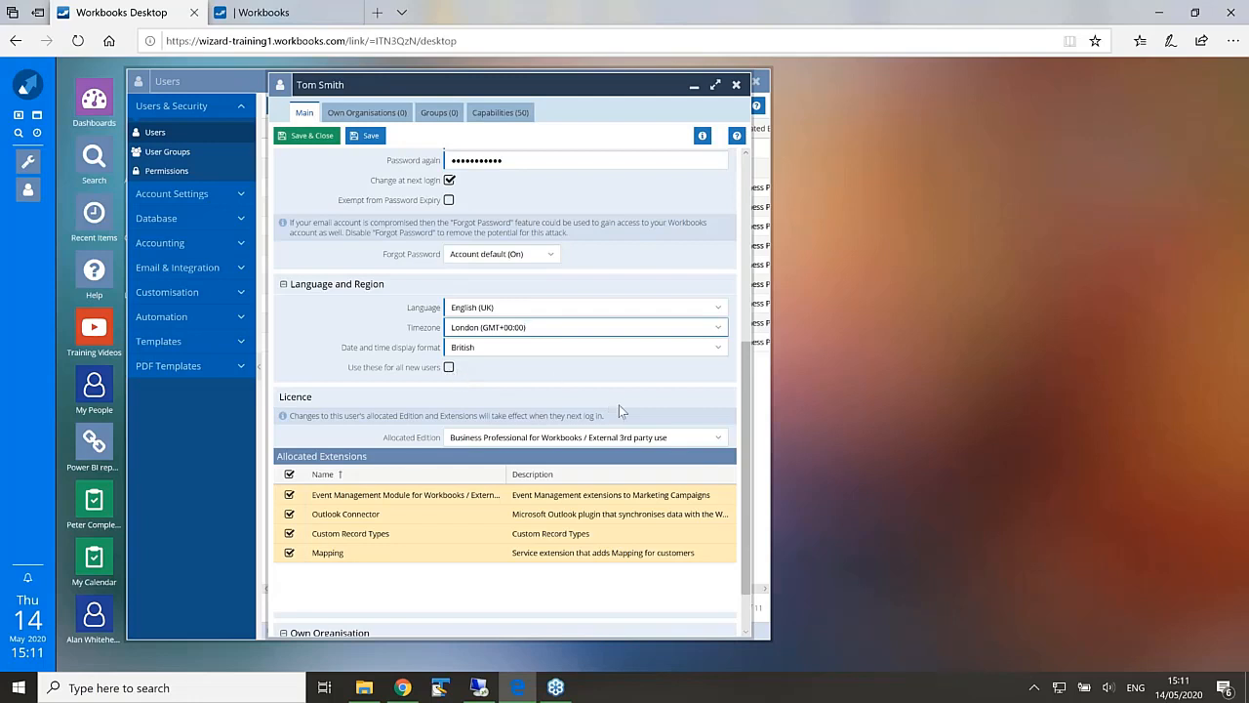
Step: Keep the Allocated Edition as Business Professional and move down to the allocated extensions
click(719, 443)
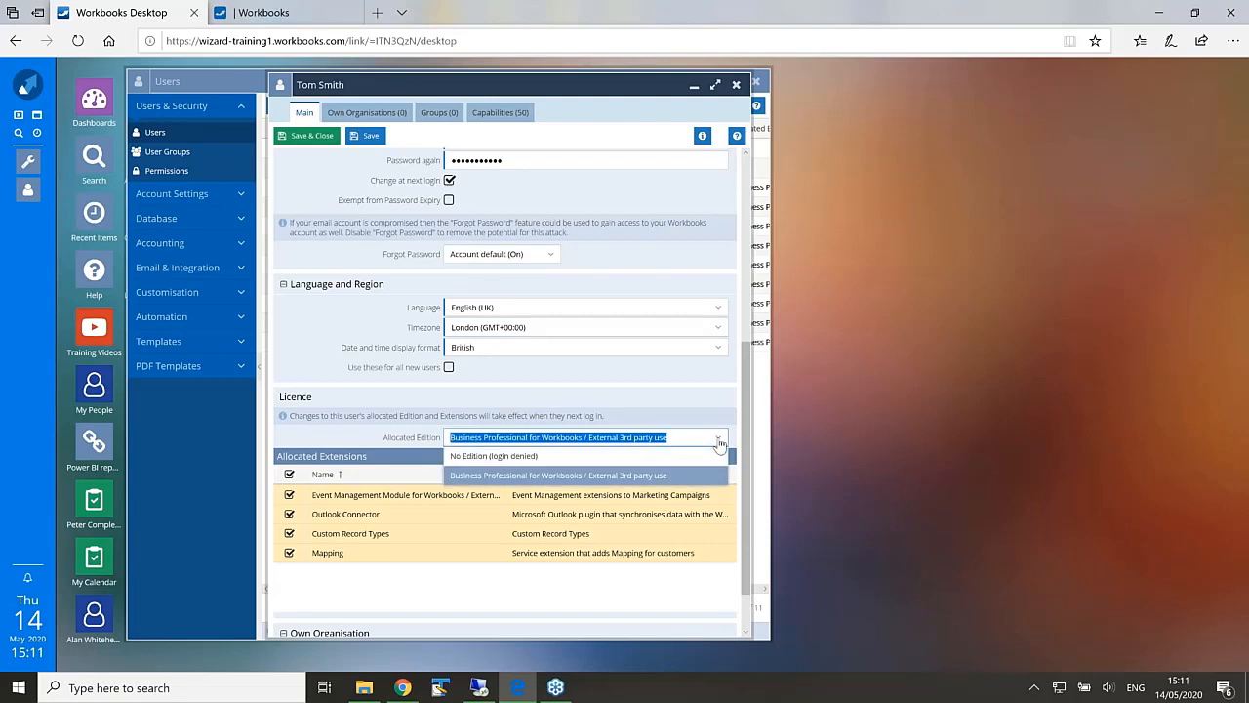
click(689, 398)
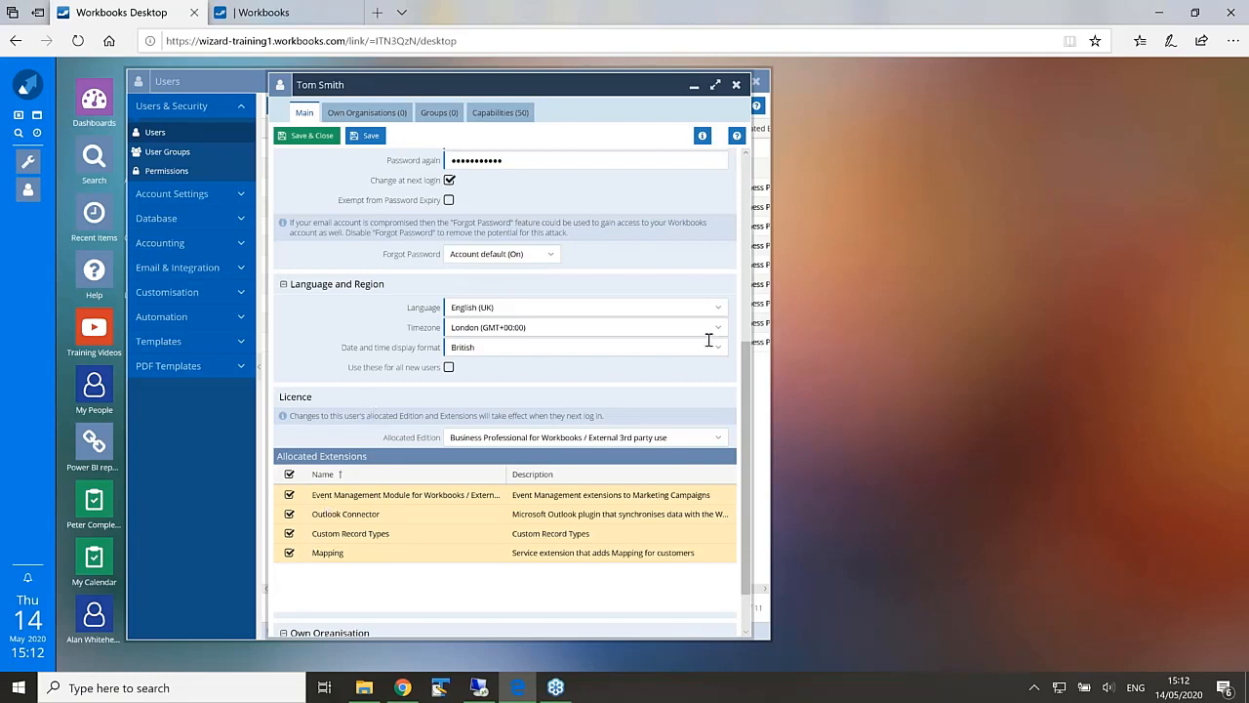
scroll(745, 400, down, 1)
scroll(746, 400, down, 1)
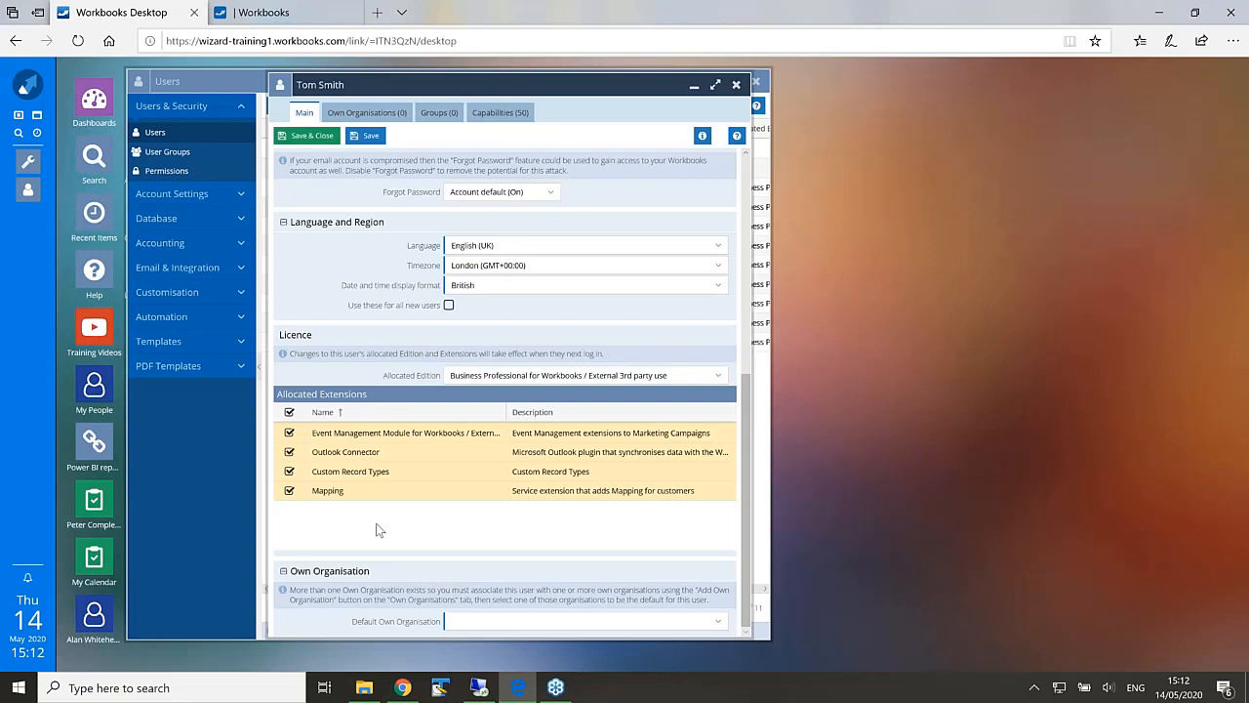
Step: Add My Organisation and My Other Organisation as own organisations, then return to Main
click(721, 624)
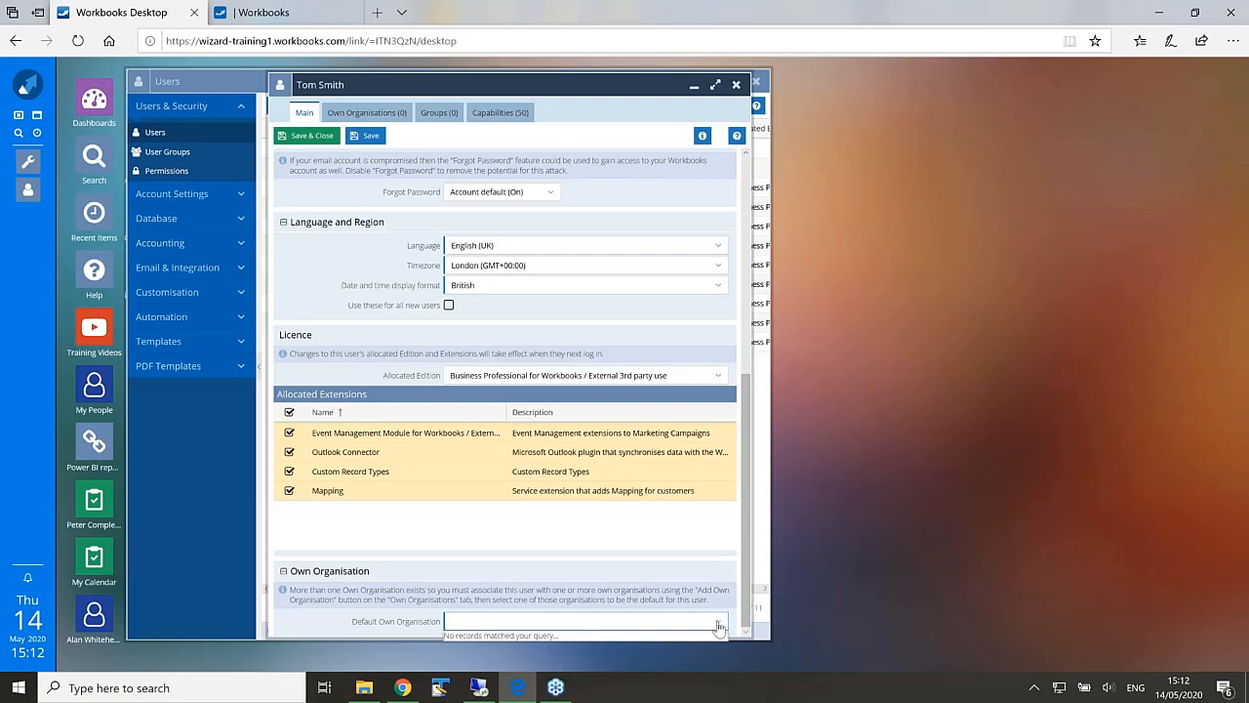
drag(594, 82, 632, 67)
click(430, 101)
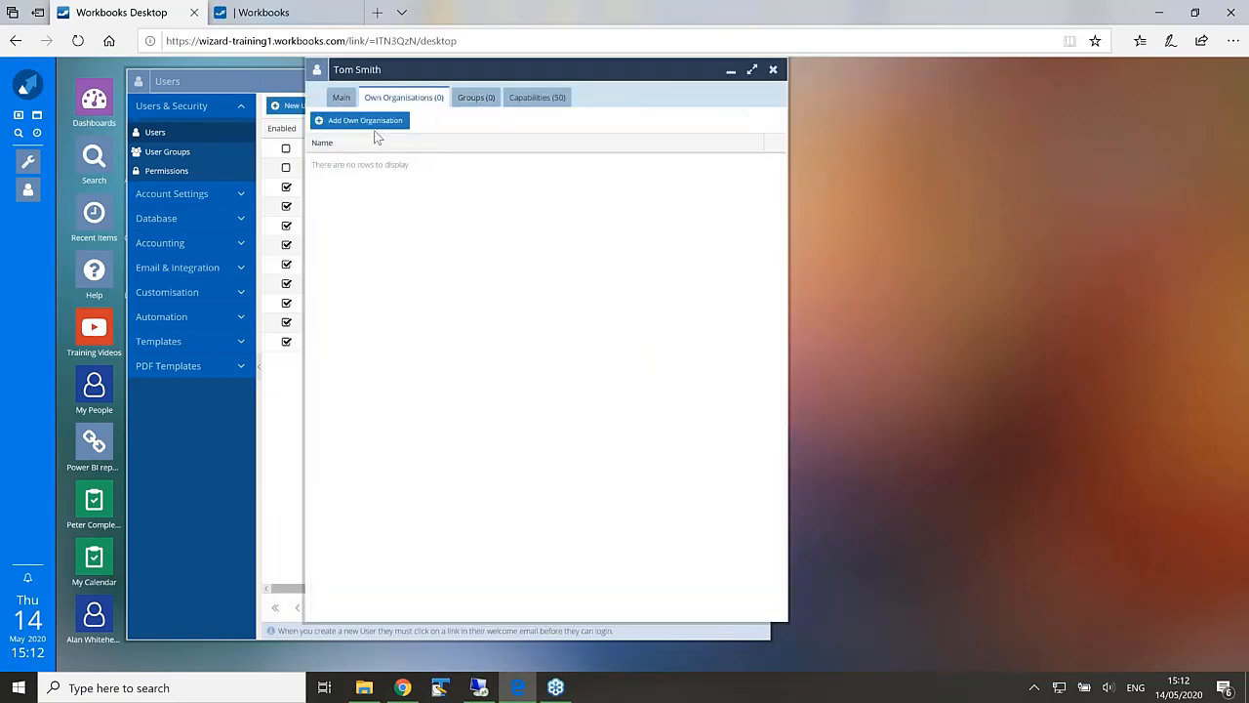
click(366, 120)
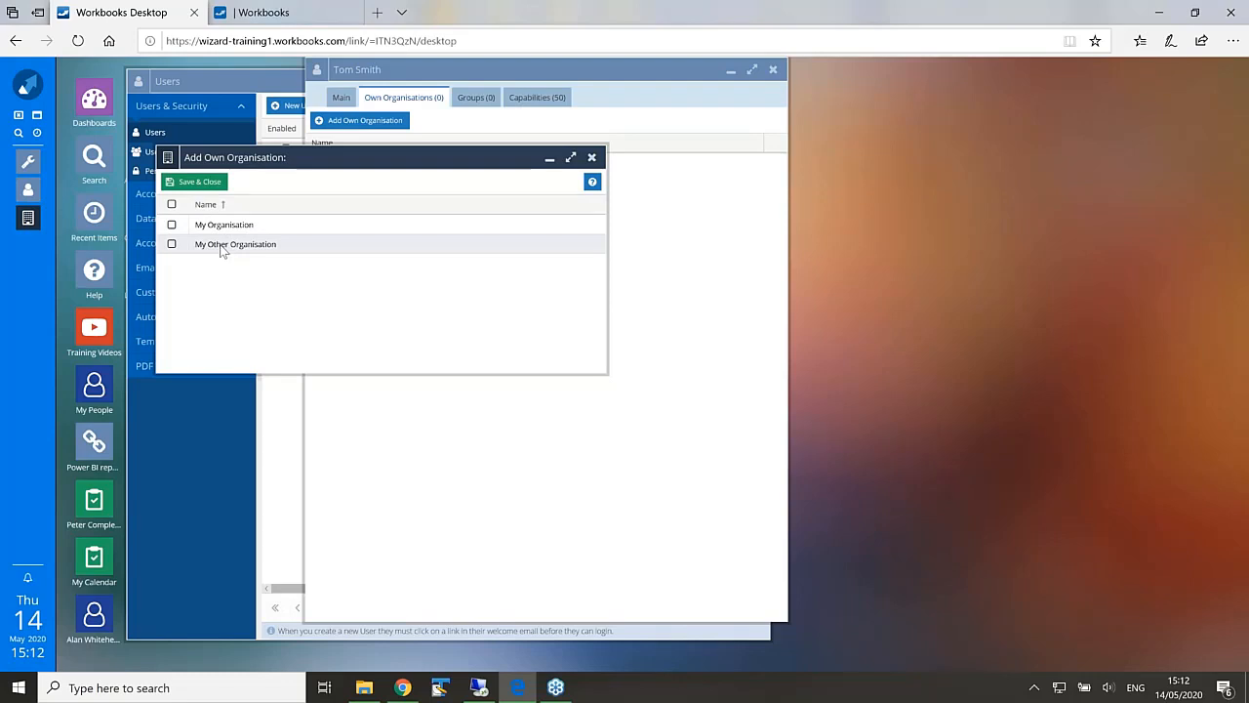
click(172, 225)
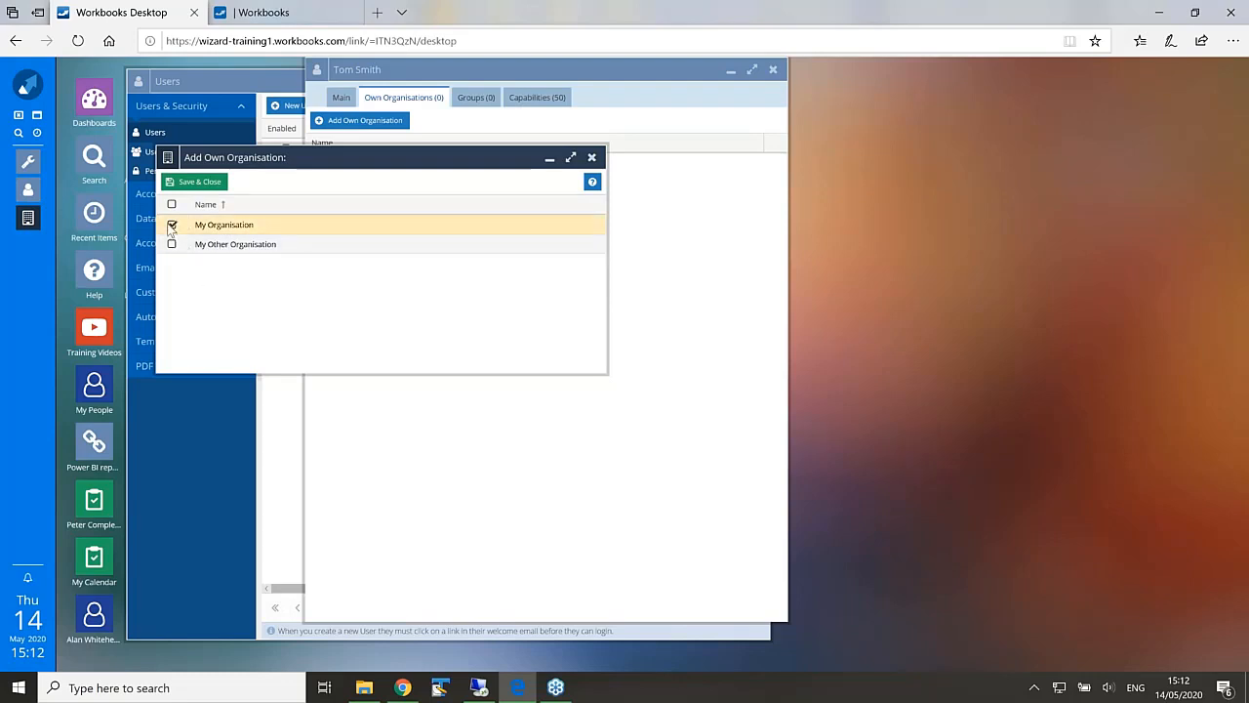
click(171, 244)
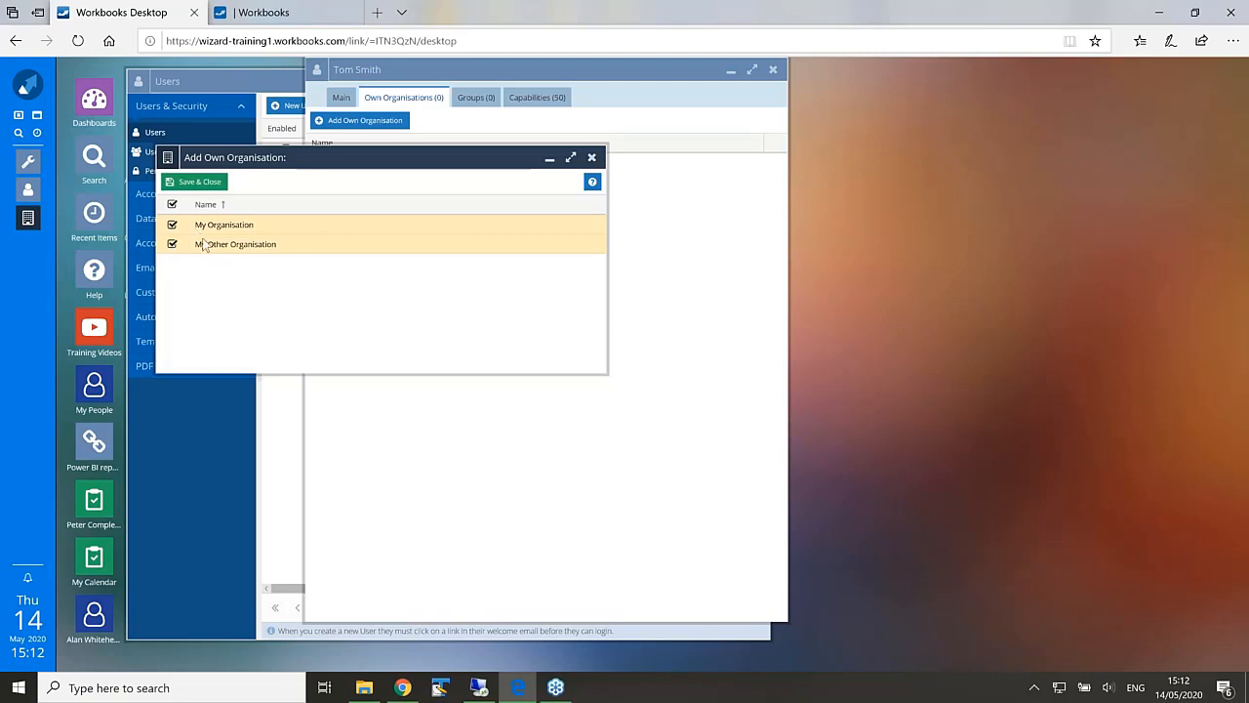
click(195, 182)
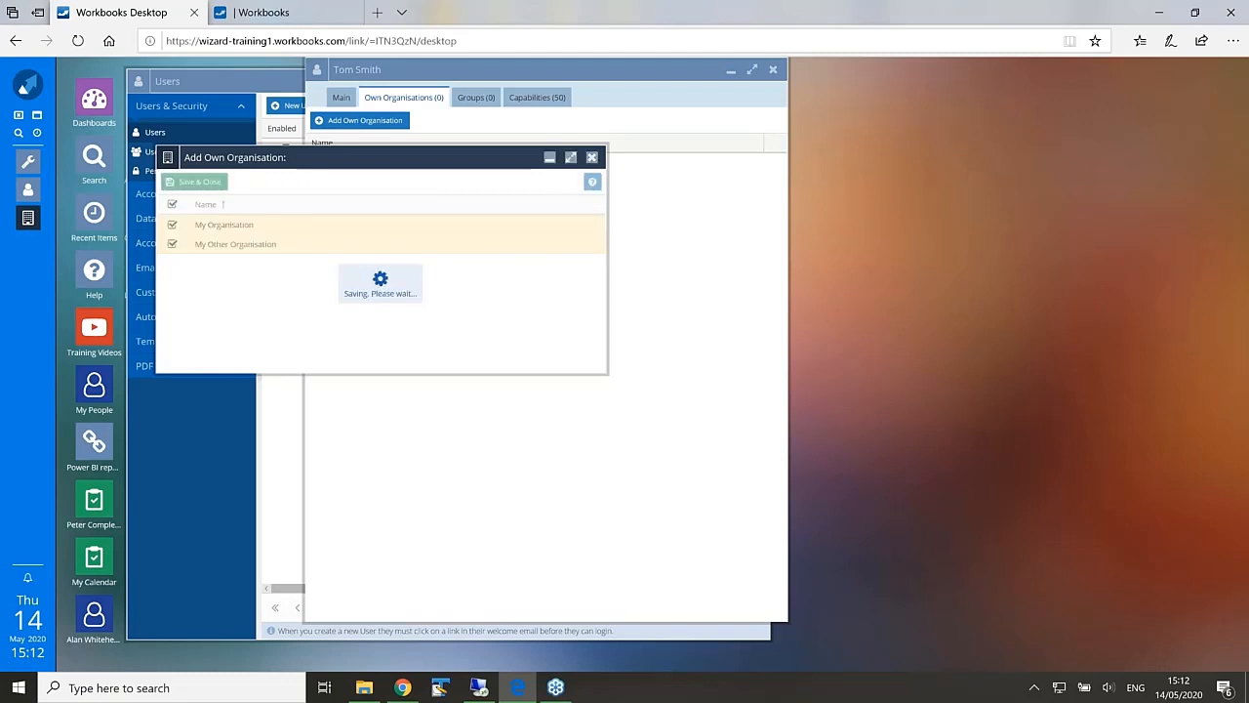
click(343, 99)
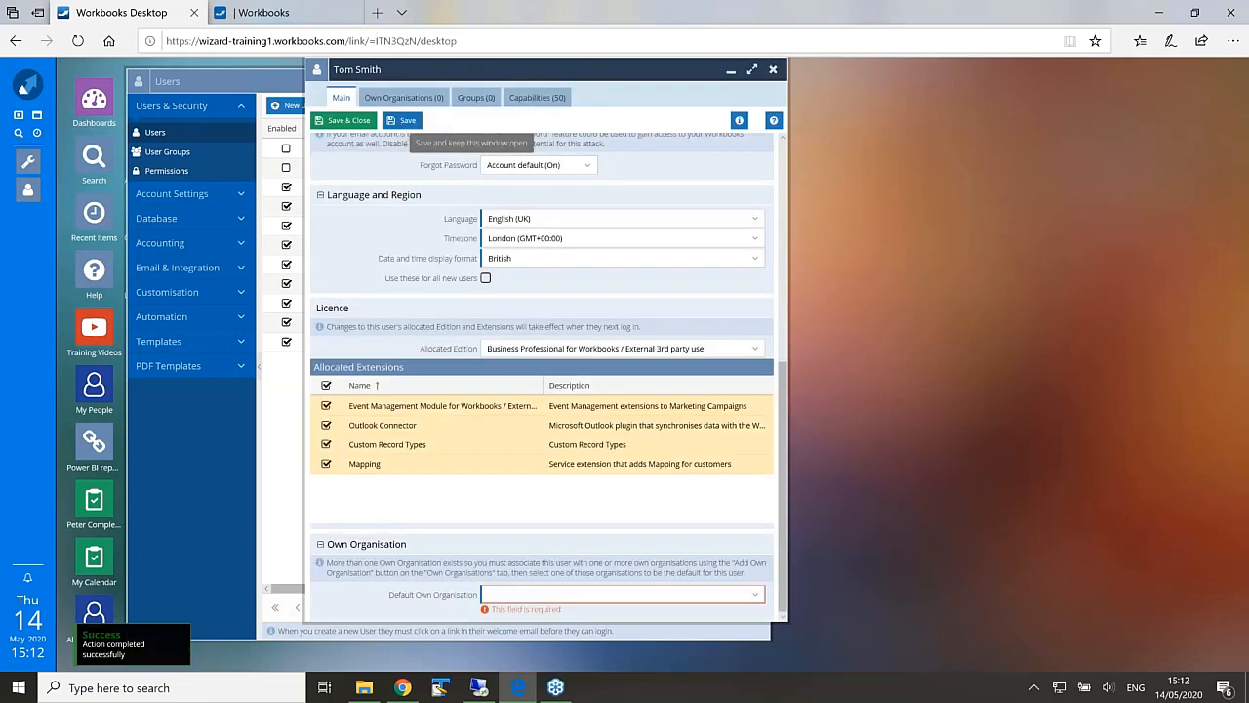
Step: Choose My Organisation as the Default Own Organisation and save the new user
click(756, 597)
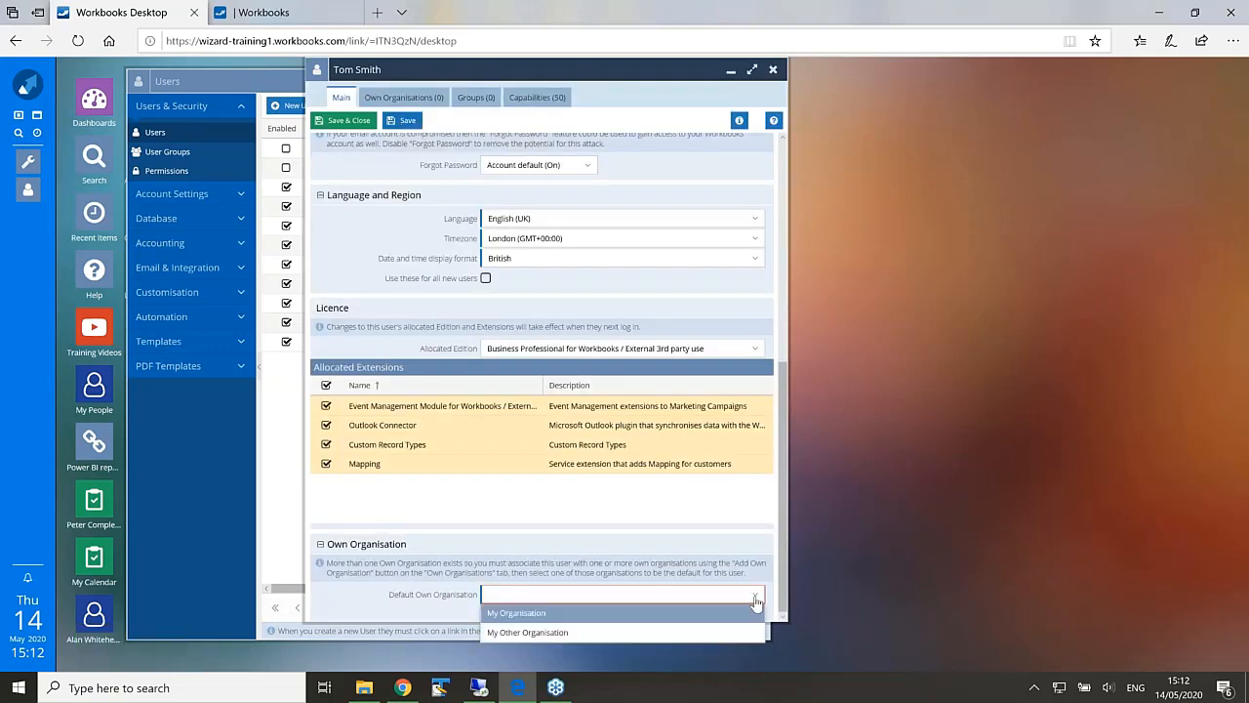
click(689, 621)
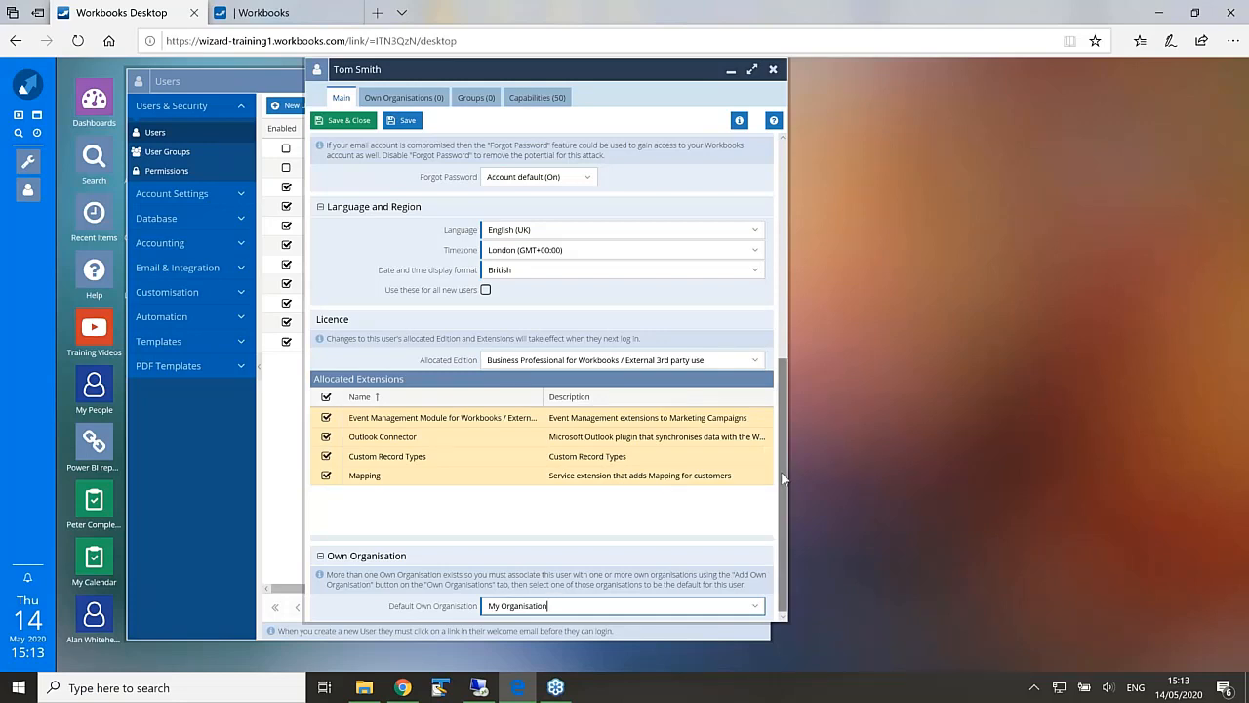
drag(781, 472, 782, 263)
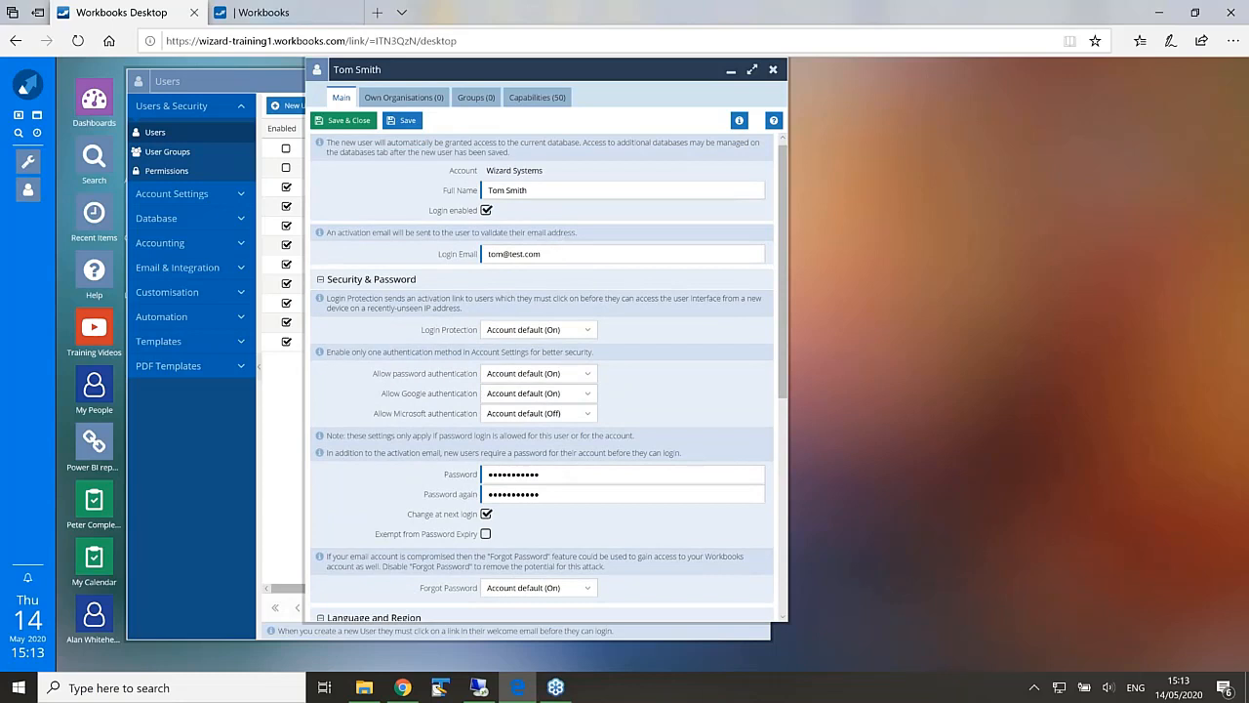
click(404, 124)
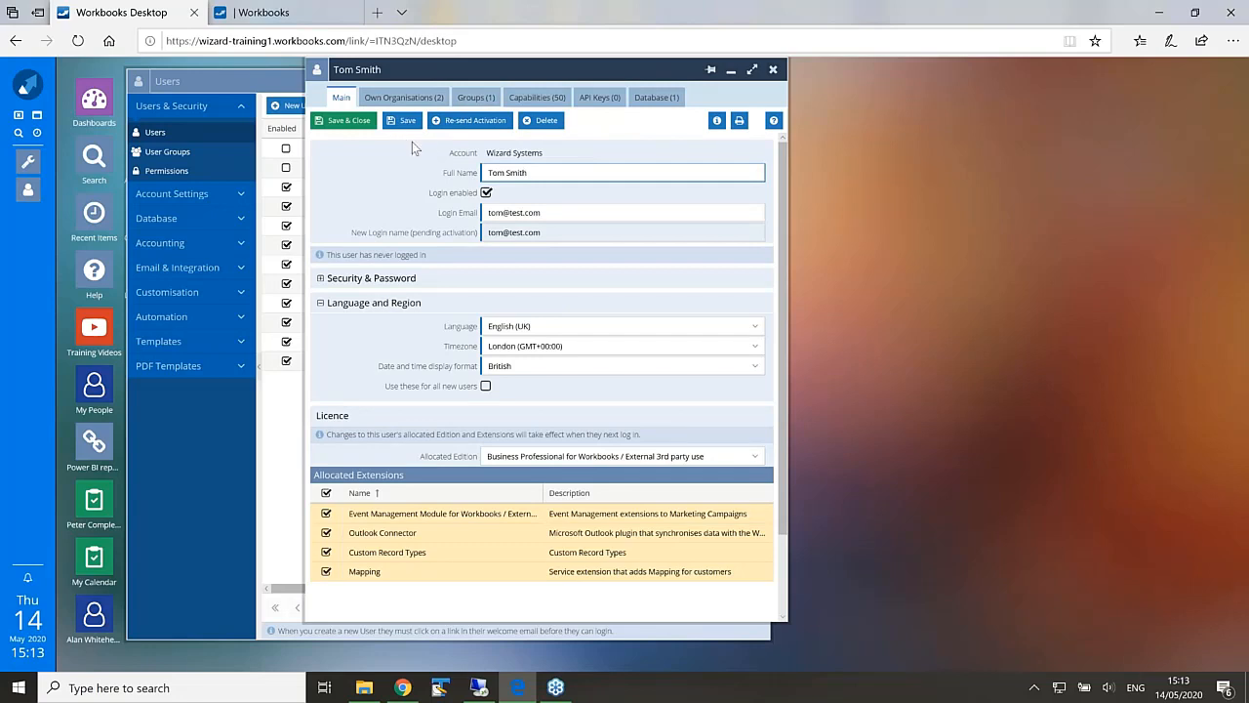
Step: Select the user's login email, then show the user's groups, currently only Everyone
click(547, 215)
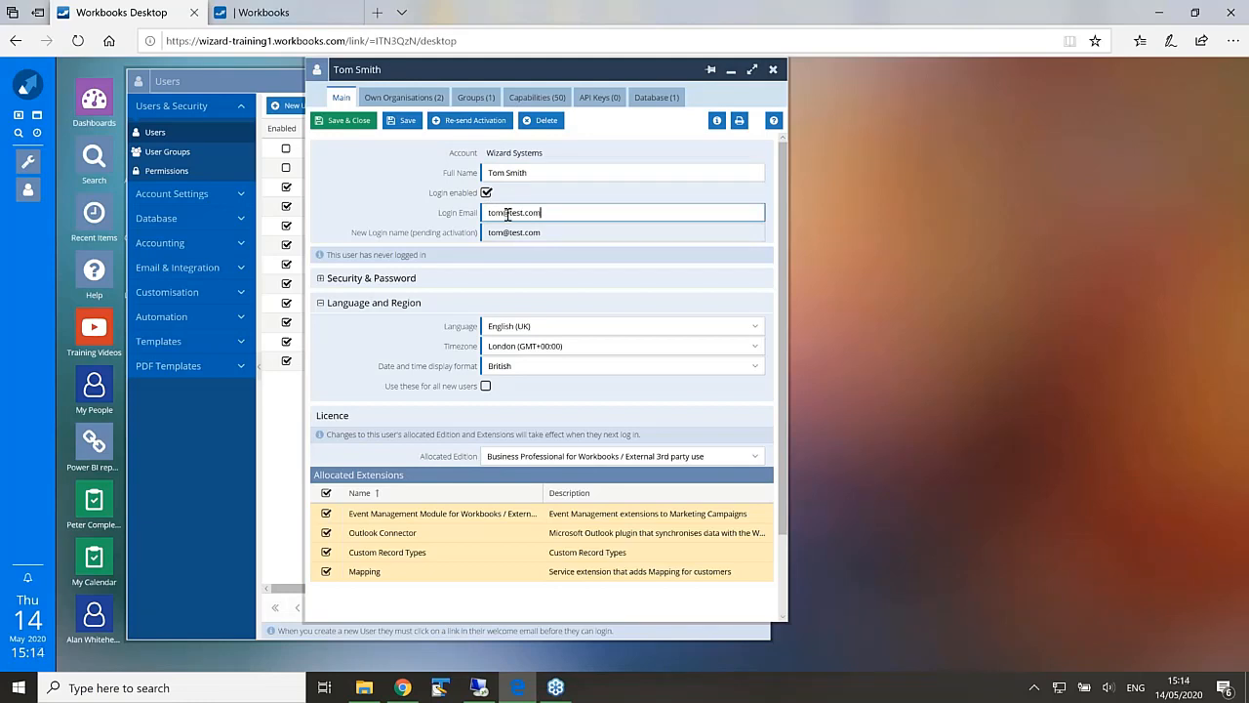
drag(543, 213, 484, 215)
click(473, 100)
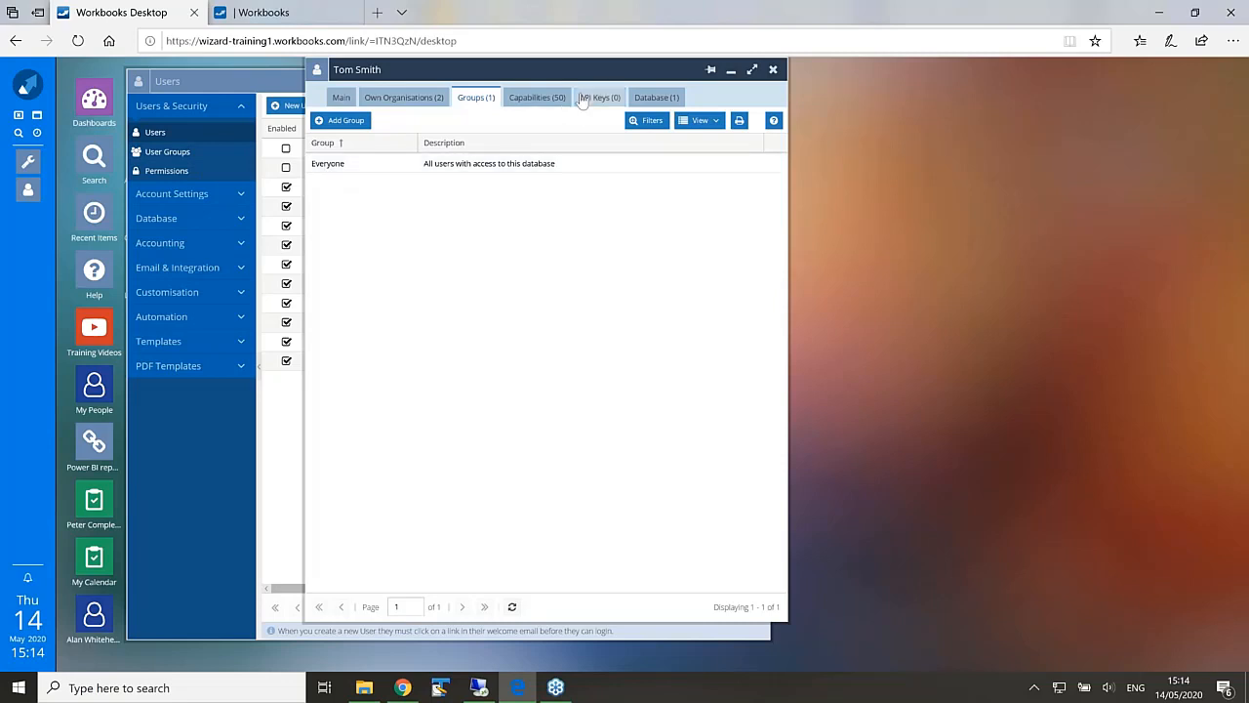
click(548, 101)
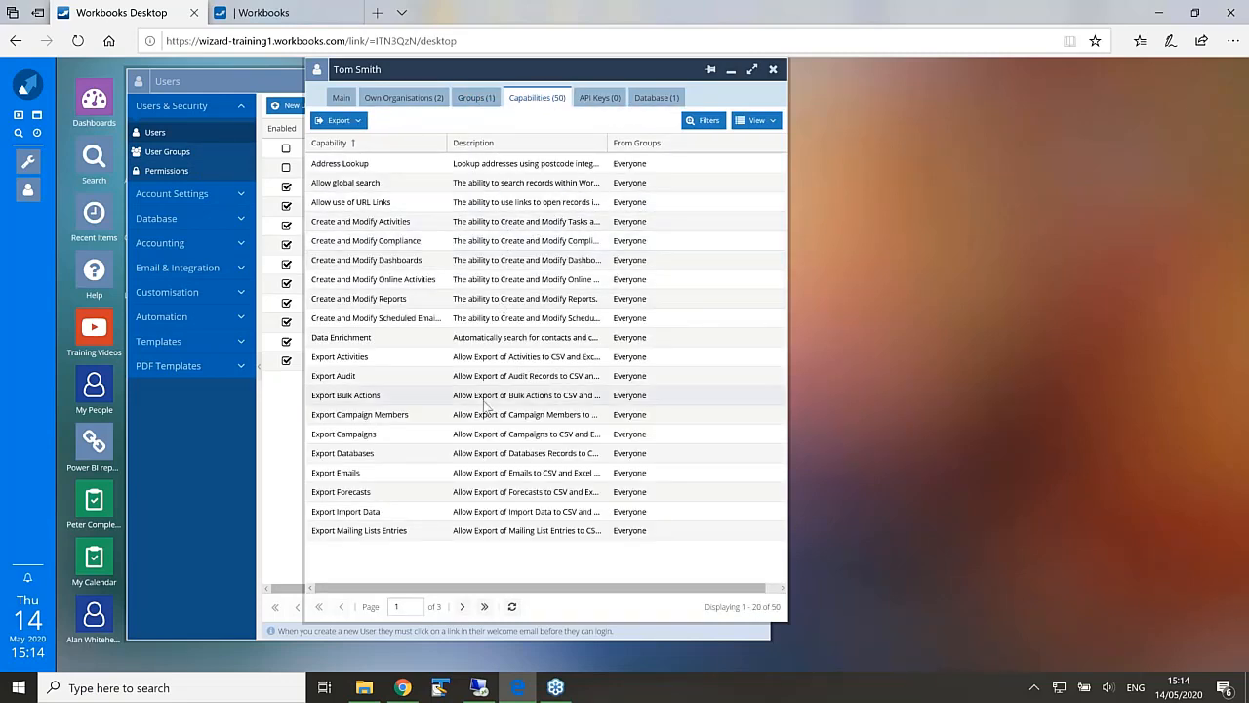
click(477, 102)
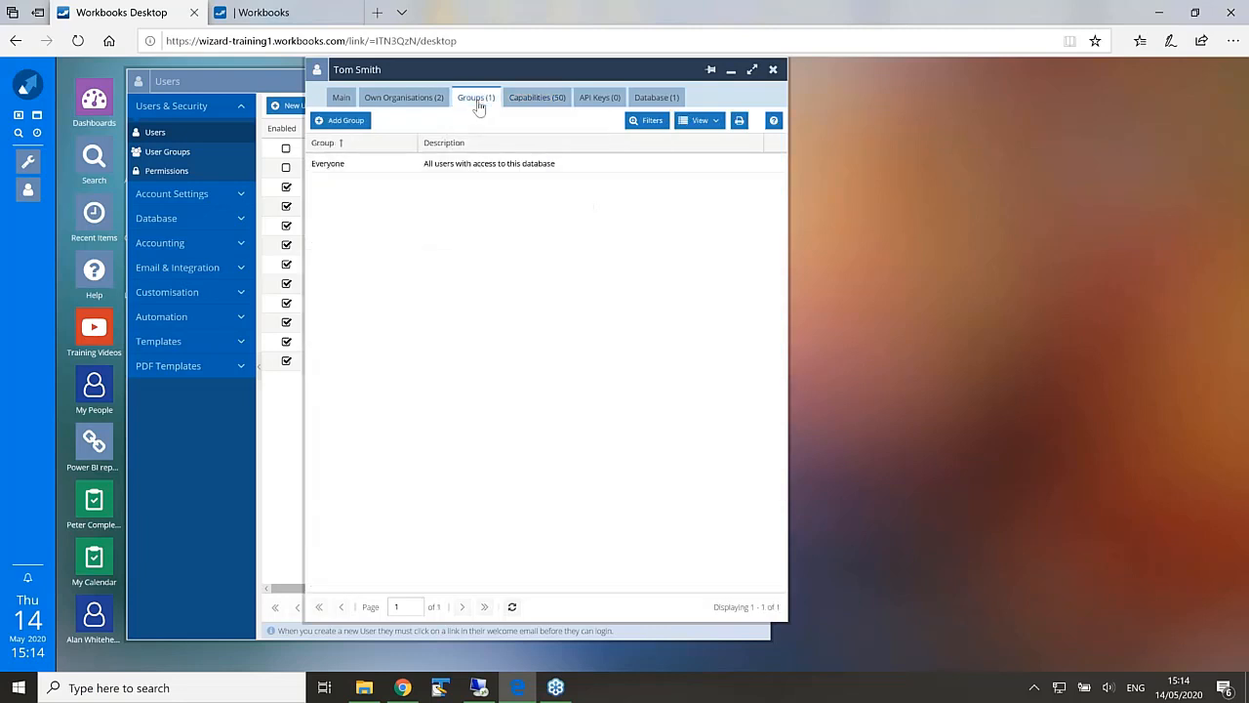
Step: Add the Sales Manager and Sales Person groups to the user alongside Everyone
click(345, 120)
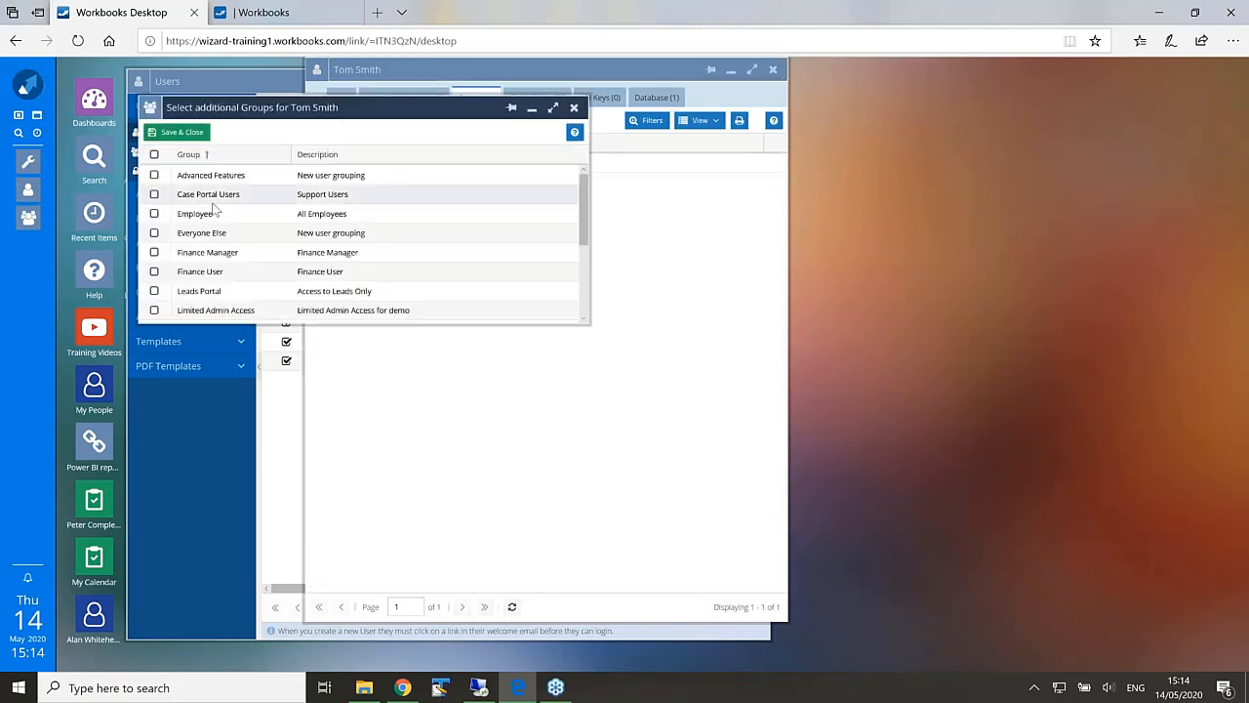
drag(580, 216, 577, 298)
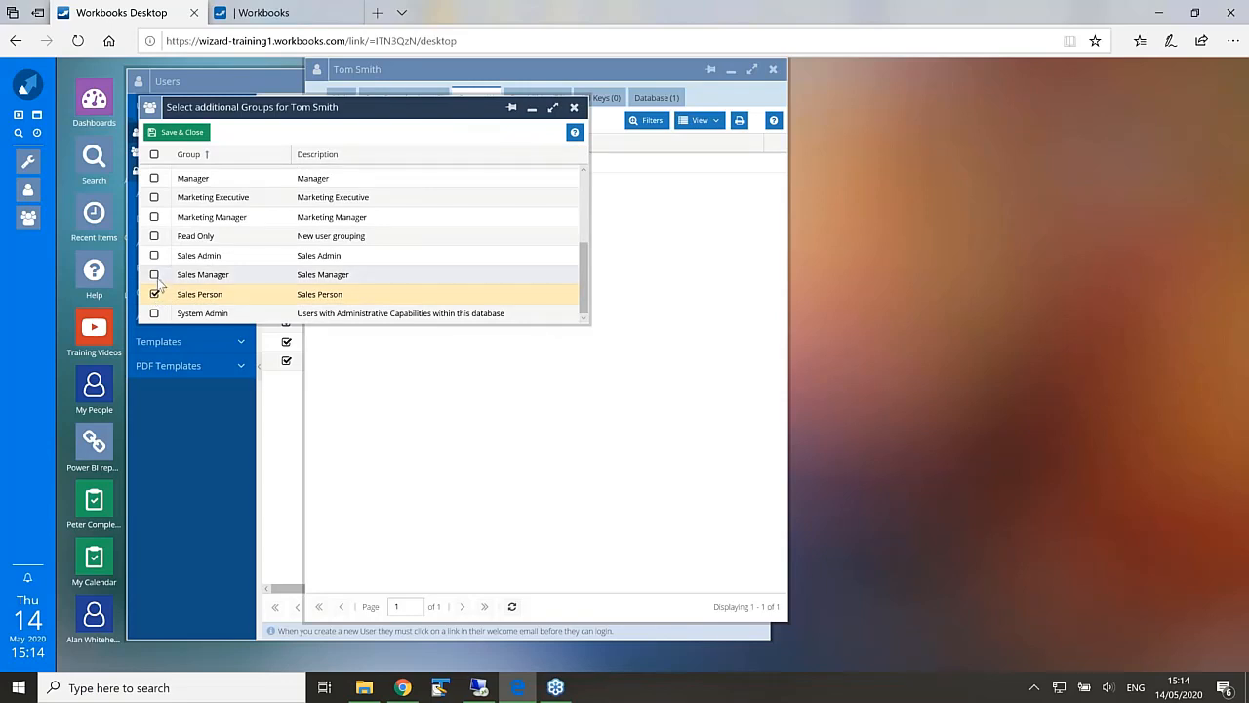
click(181, 132)
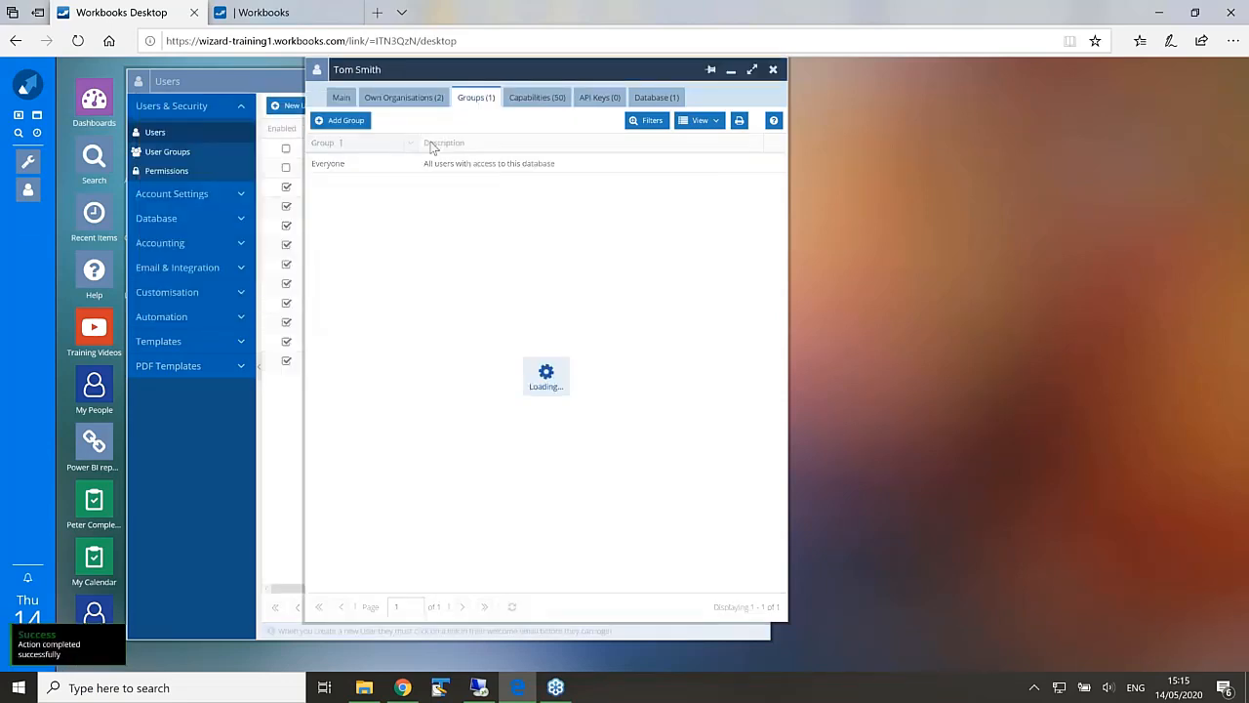
Step: Save the user, check the 112 capabilities, then view the user's database access
click(342, 102)
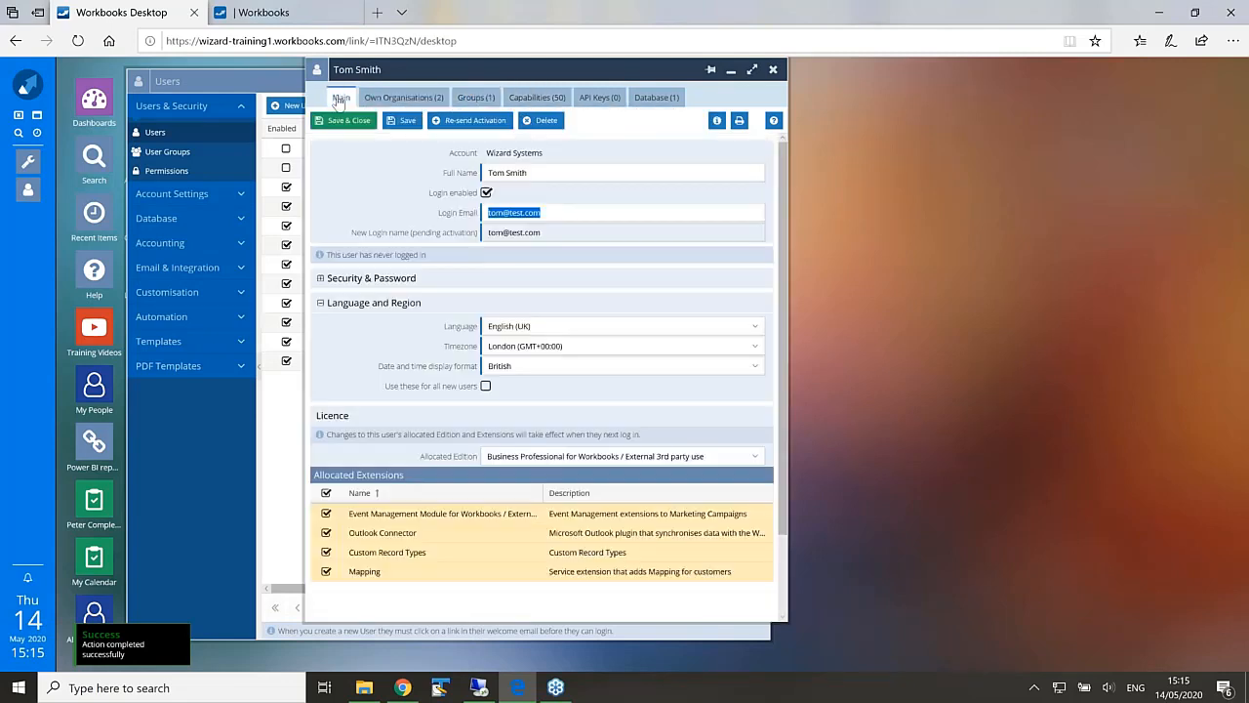
click(404, 120)
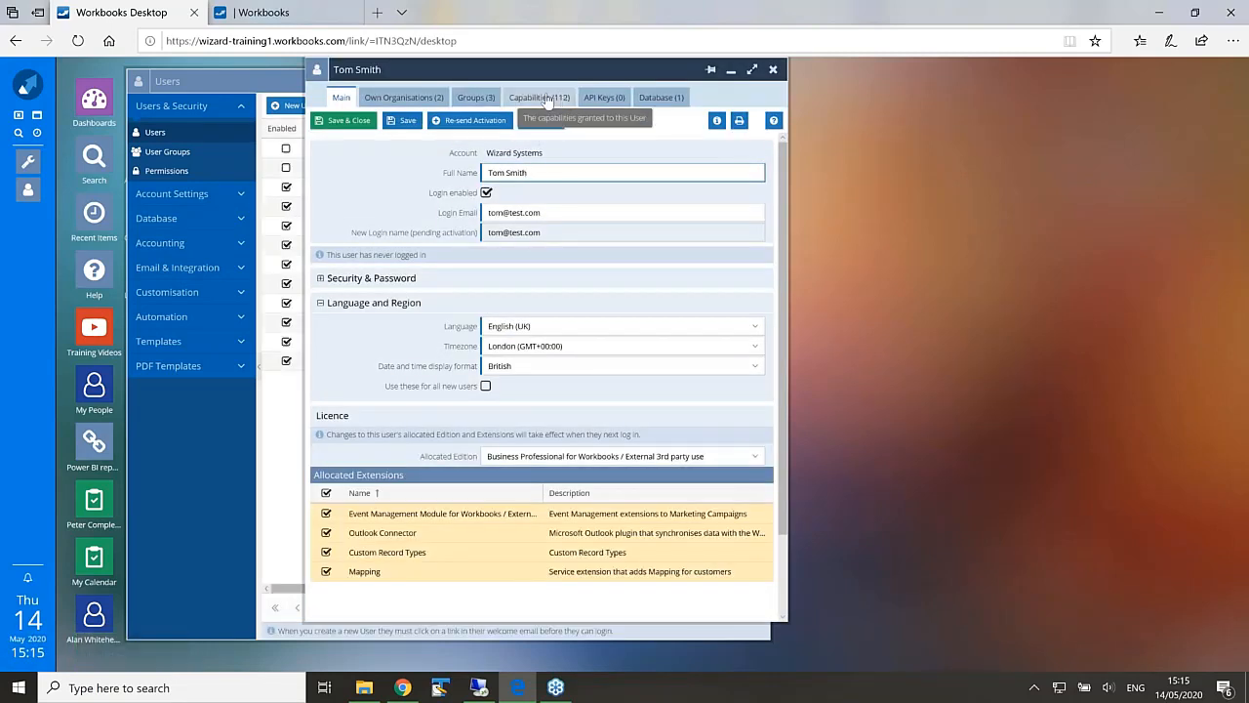
click(547, 101)
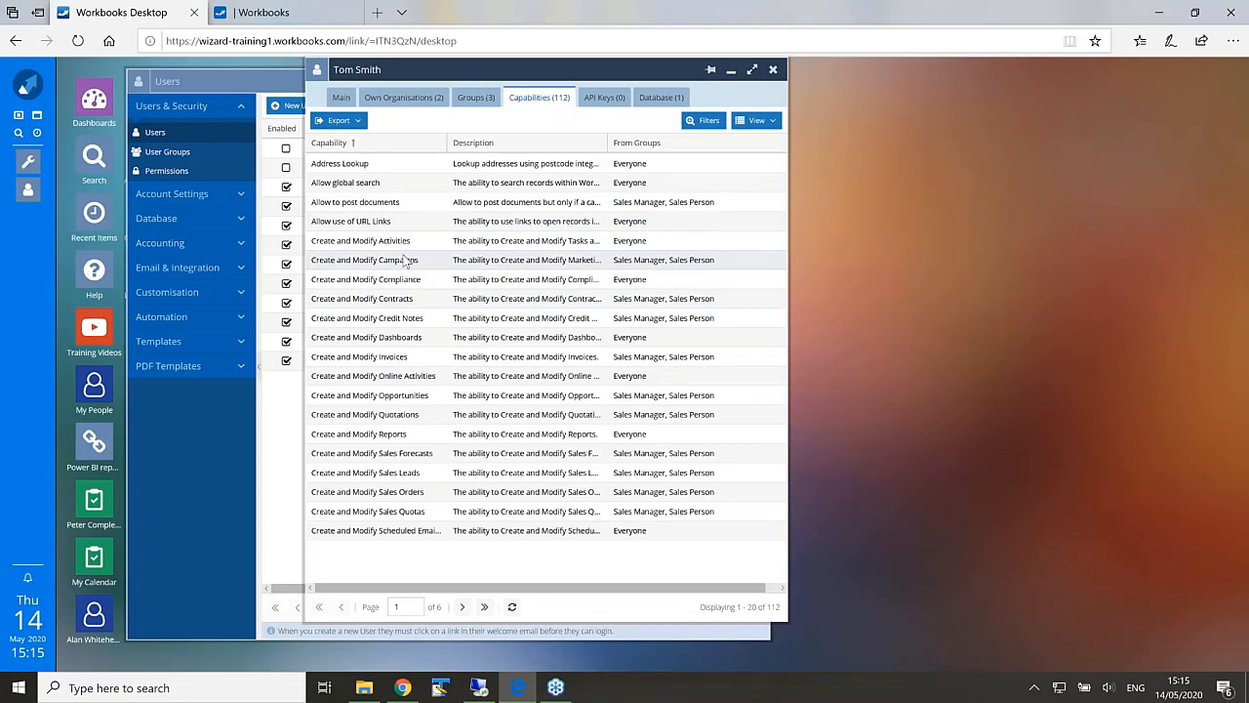
click(652, 101)
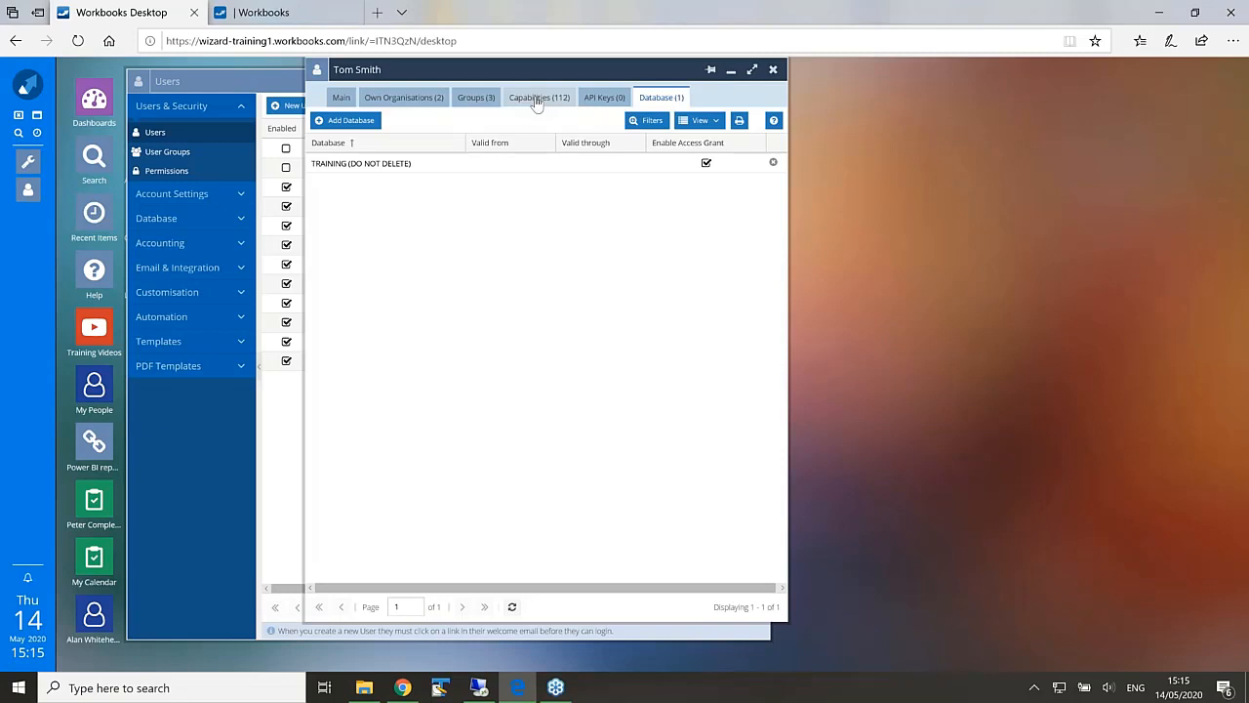
Step: Grant the user access to the DEV test database in addition to TRAINING
click(350, 125)
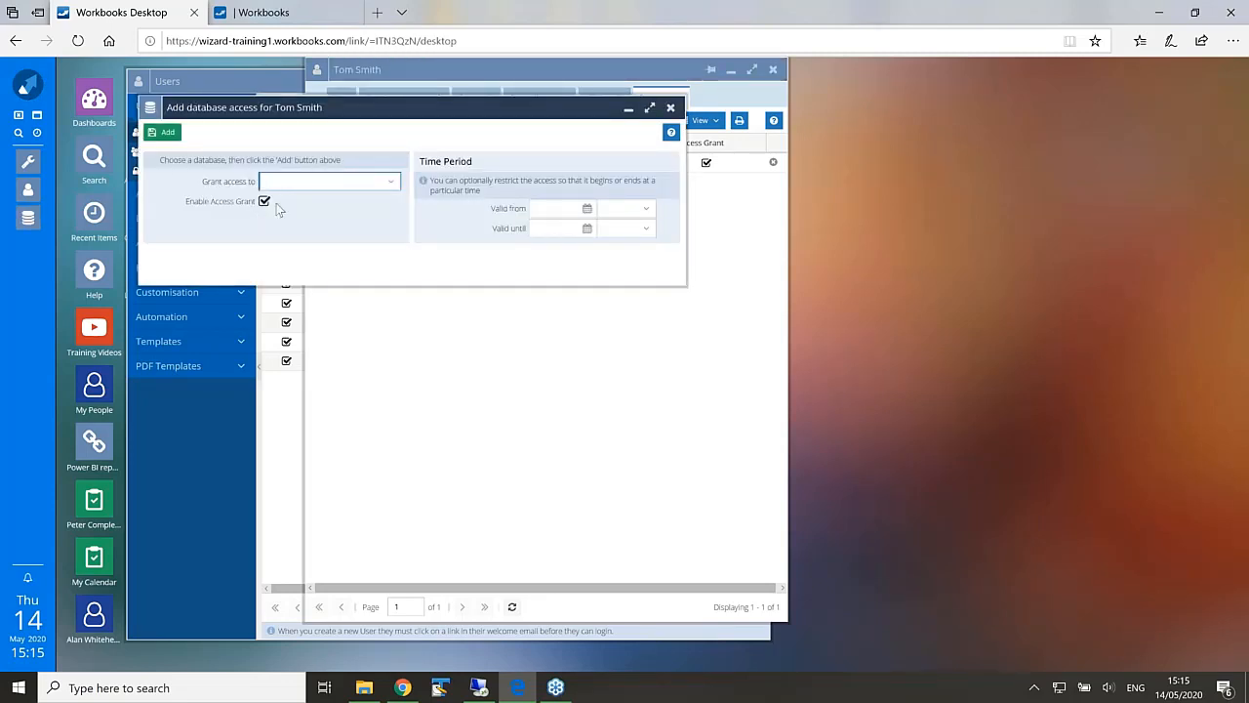
click(390, 184)
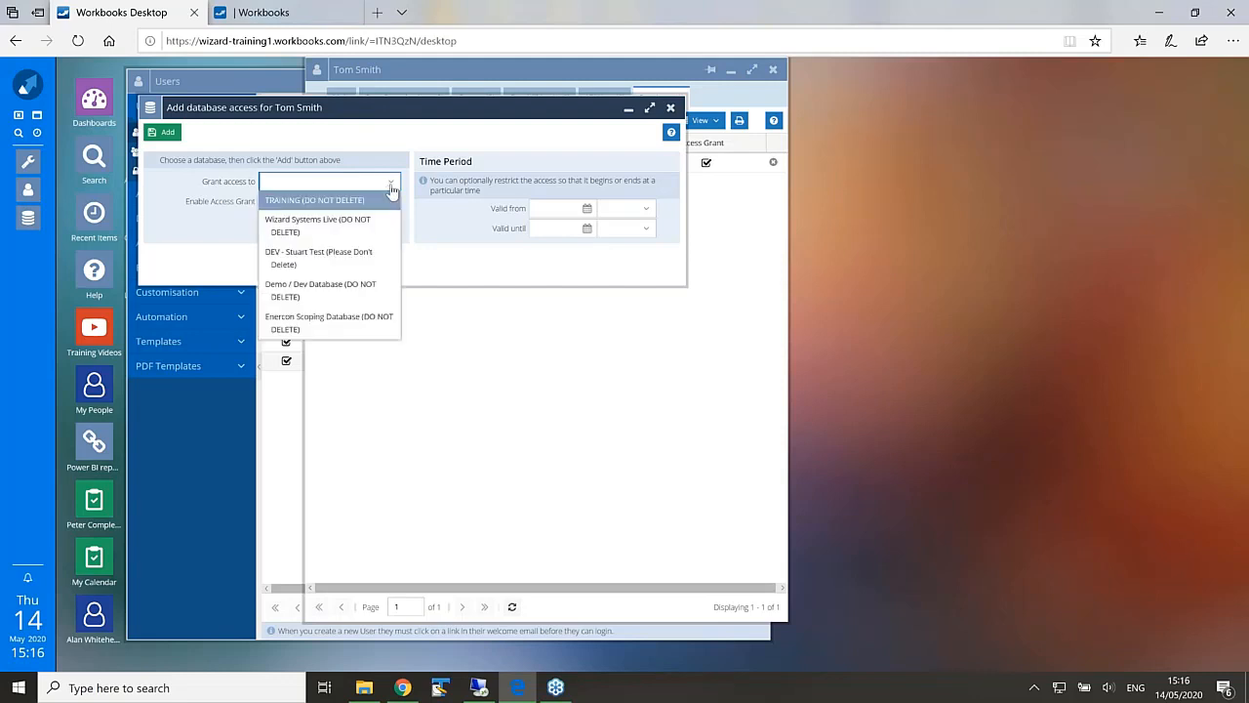
click(338, 257)
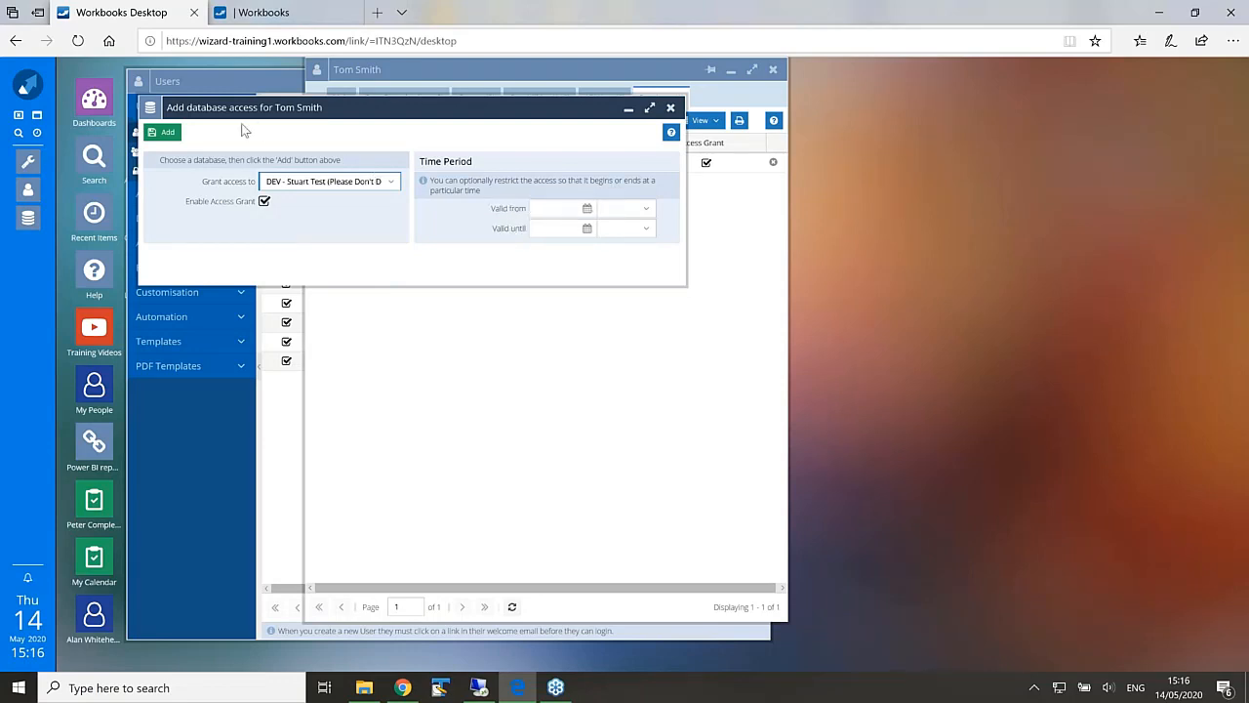
click(167, 135)
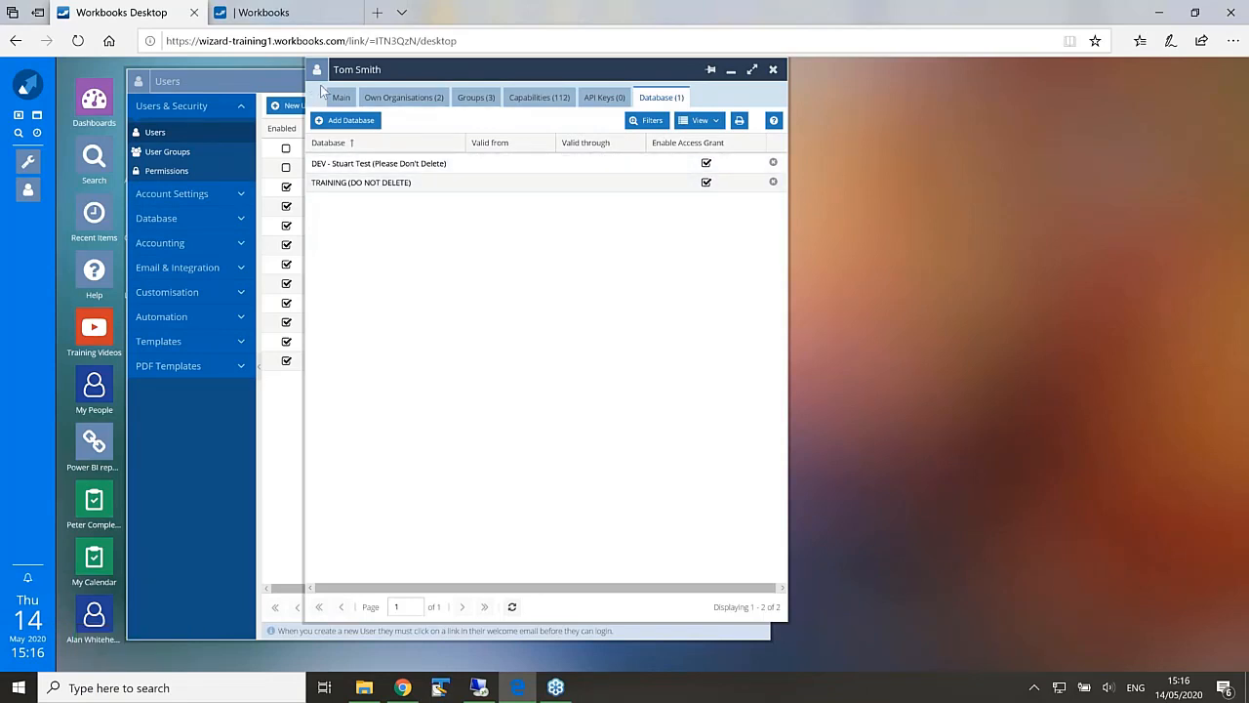
click(341, 96)
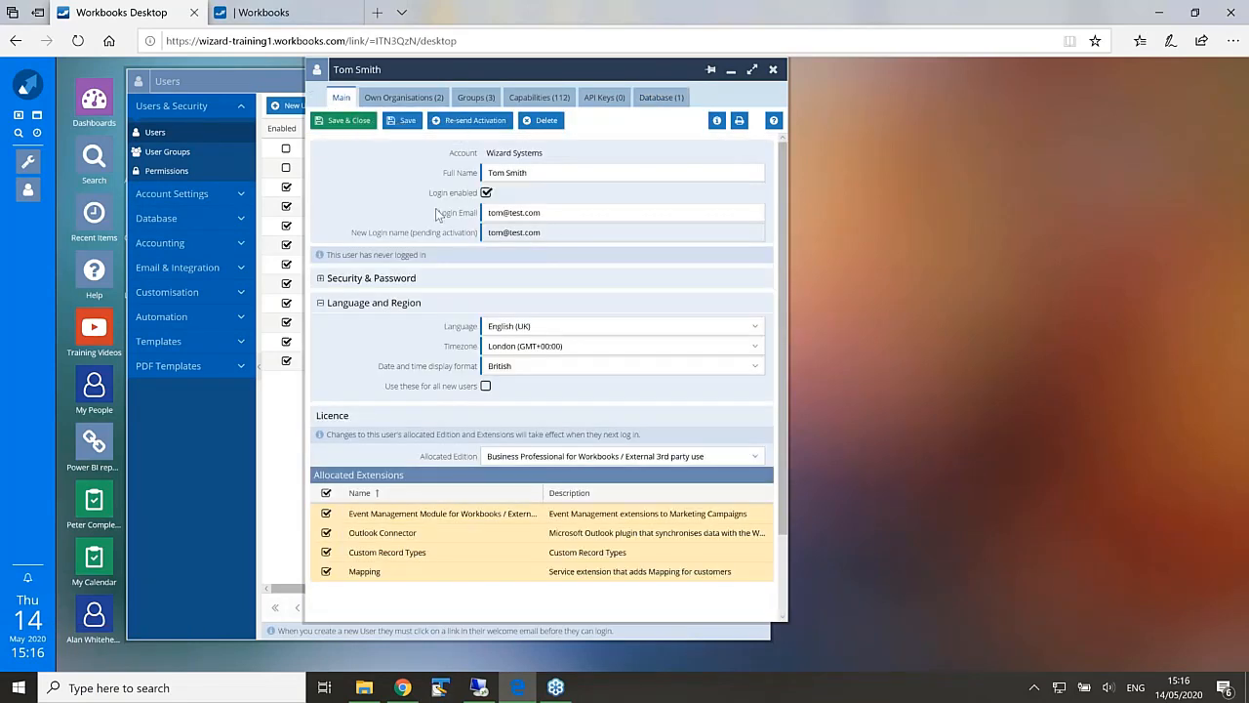
Step: Untick Login enabled, save, acknowledge the warning, and move the record aside to reveal the Users list
click(486, 192)
click(402, 120)
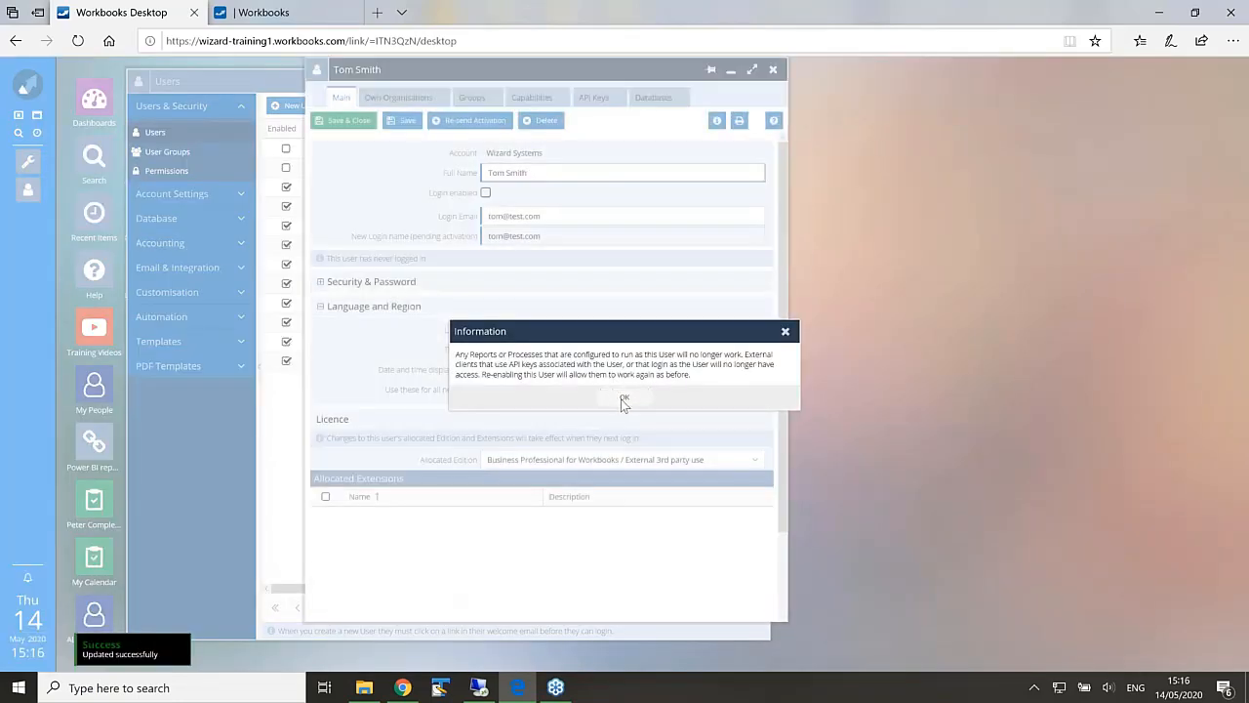
click(623, 399)
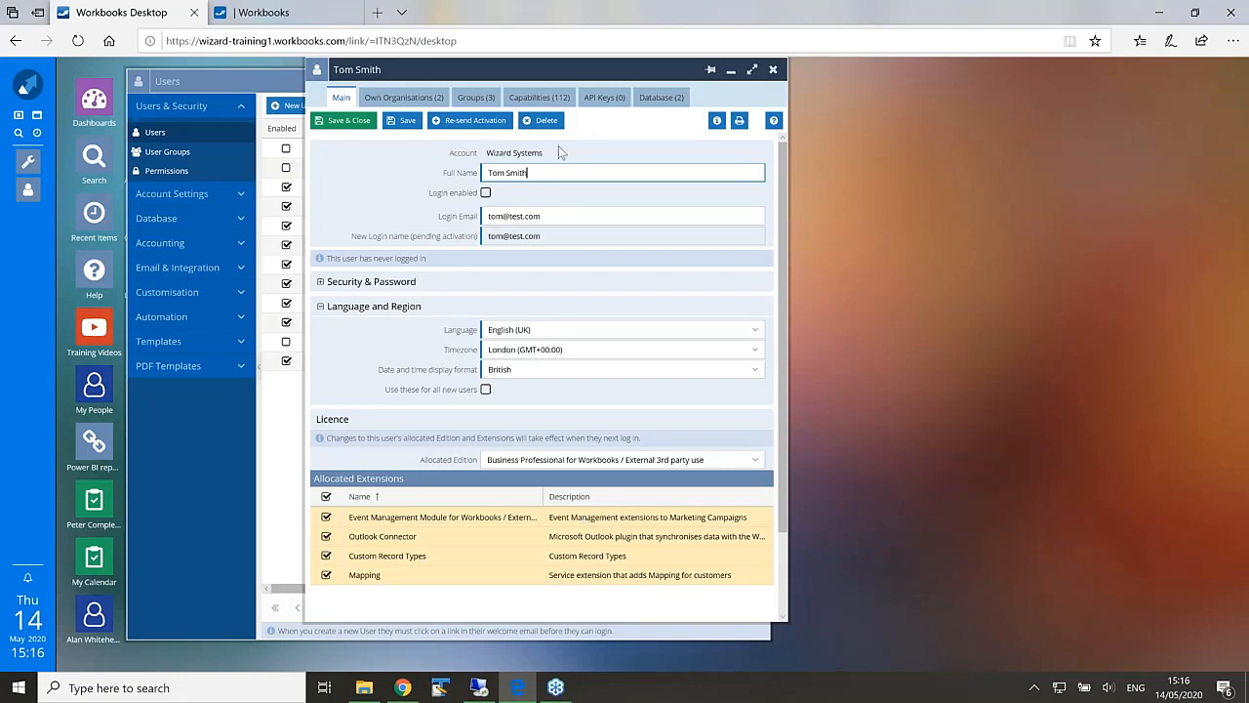
drag(547, 69, 675, 103)
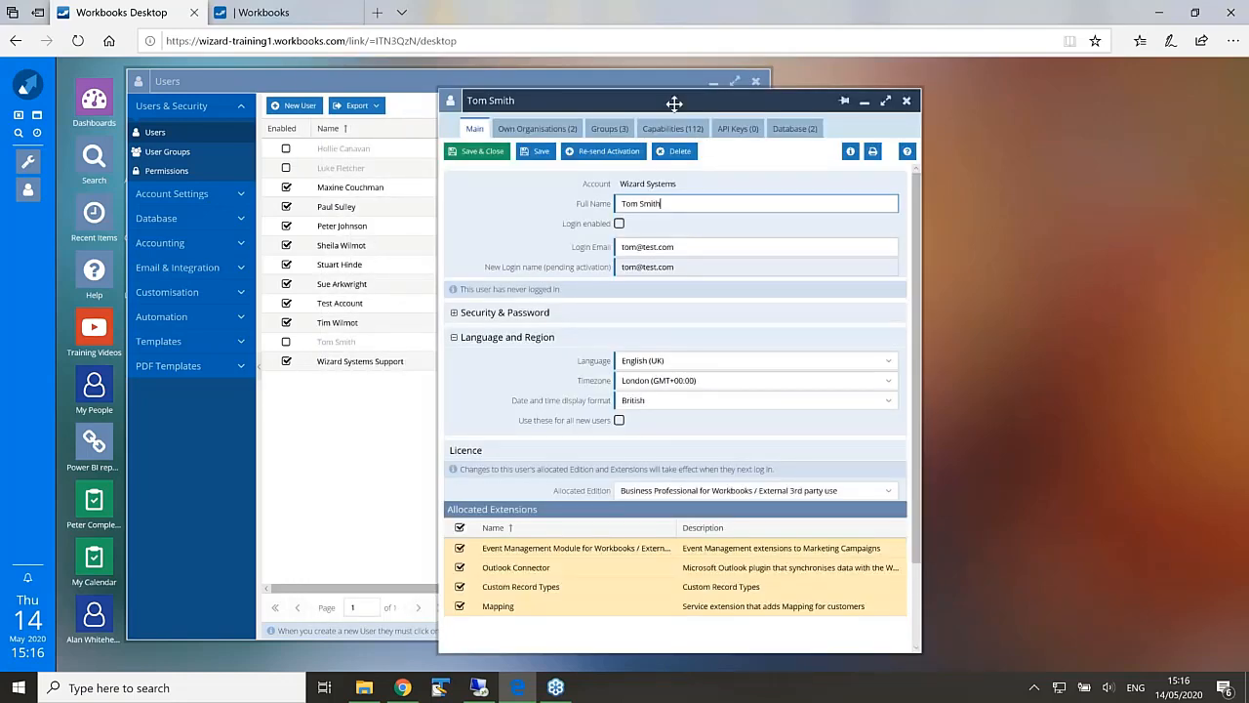
Step: View the Allocated Edition options, then open the Workbooks.com homepage in a new tab
click(889, 495)
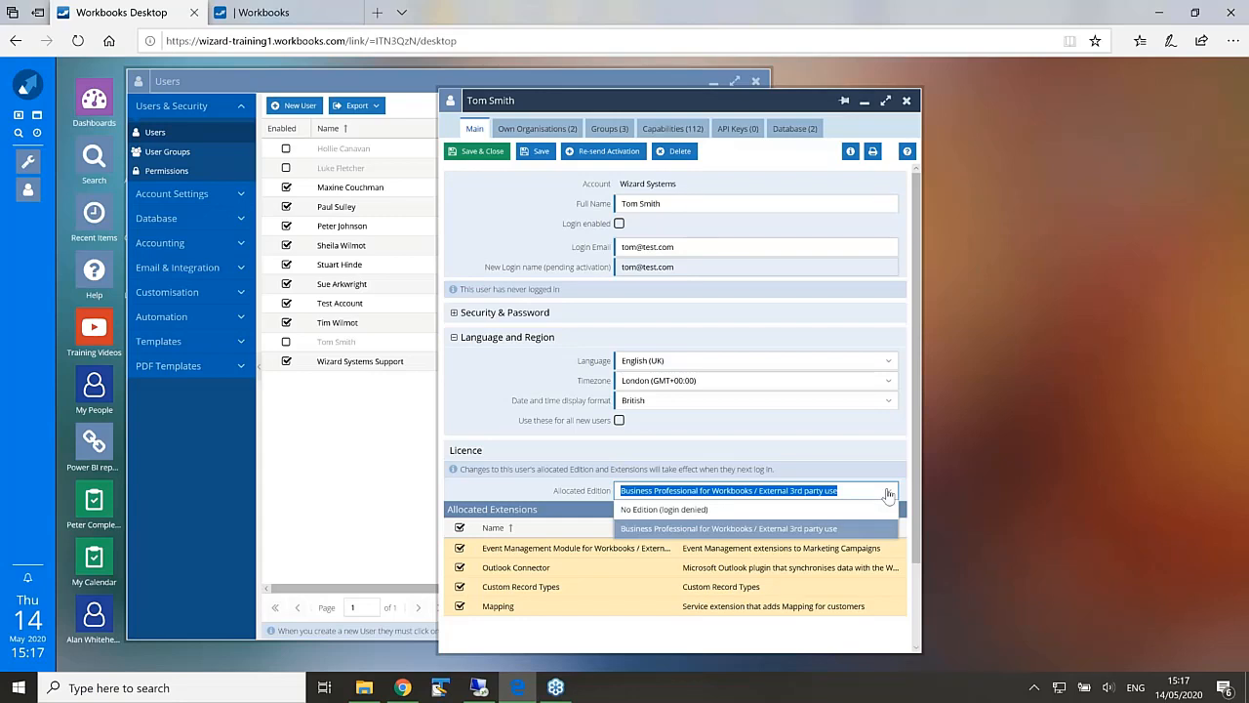
click(87, 275)
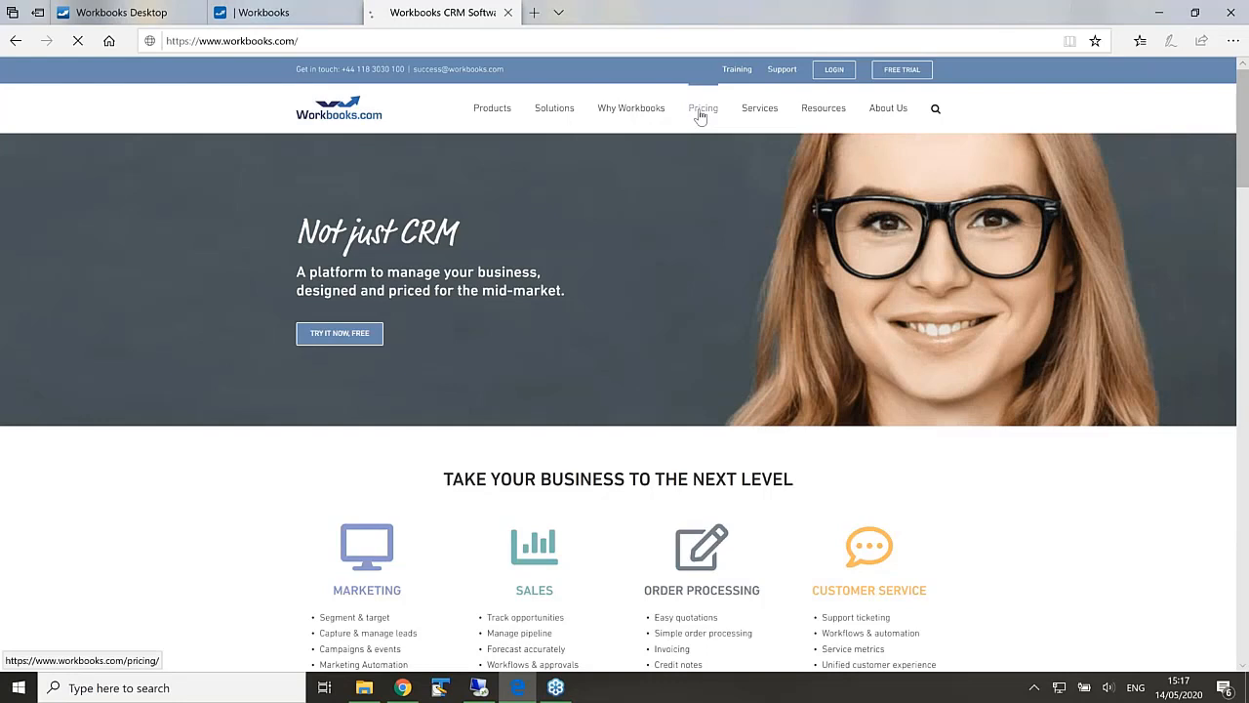
Step: Browse the Workbooks.com pricing plans comparison, then return to the Workbooks Desktop tab
click(701, 110)
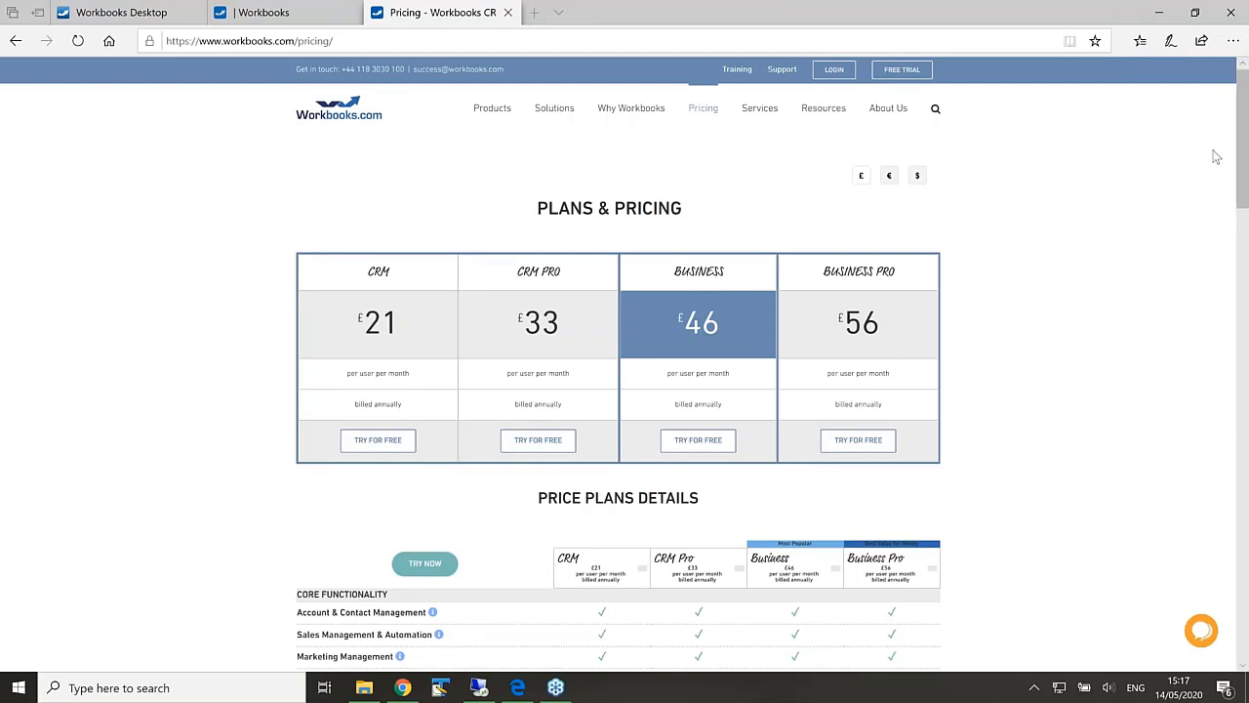
drag(1244, 130, 1245, 207)
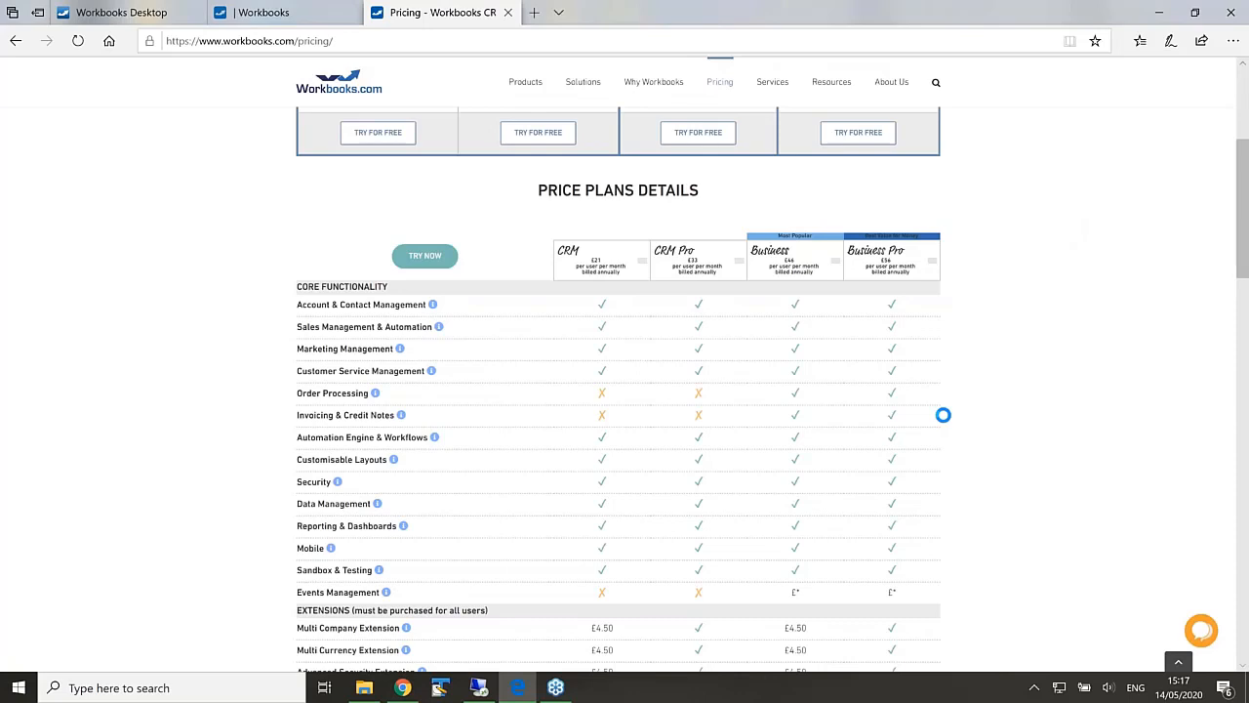
drag(1246, 205, 1247, 219)
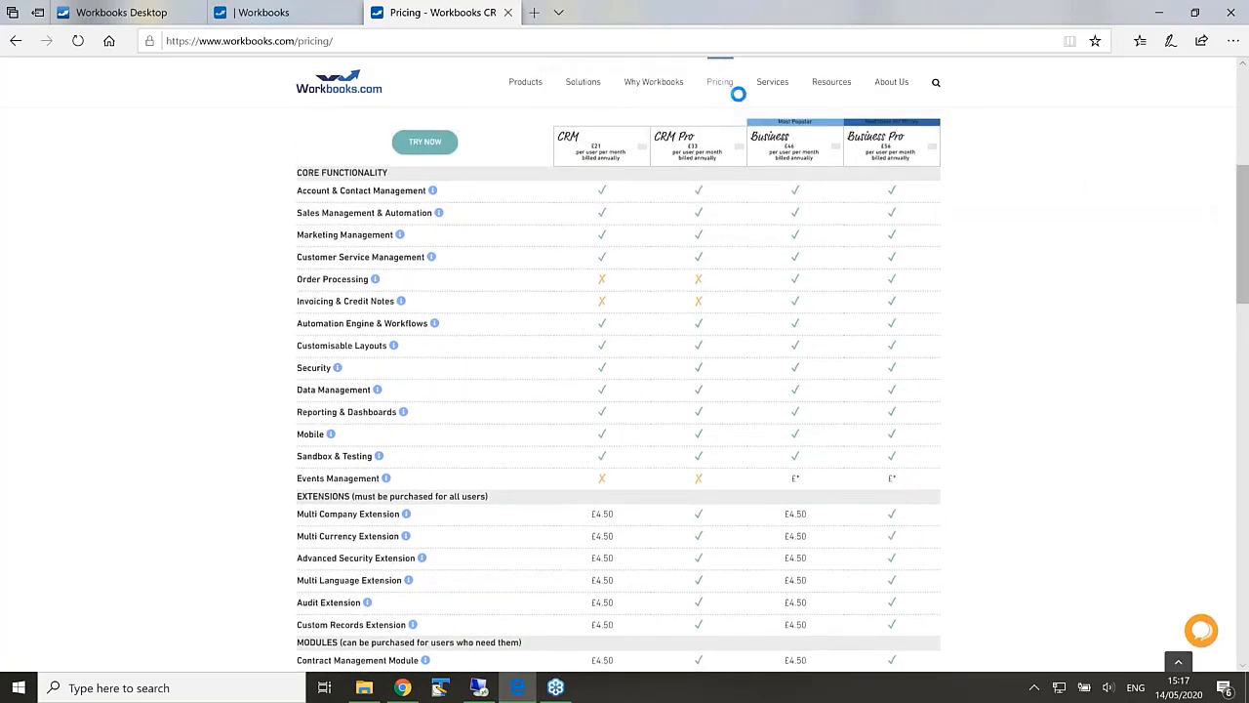
click(125, 13)
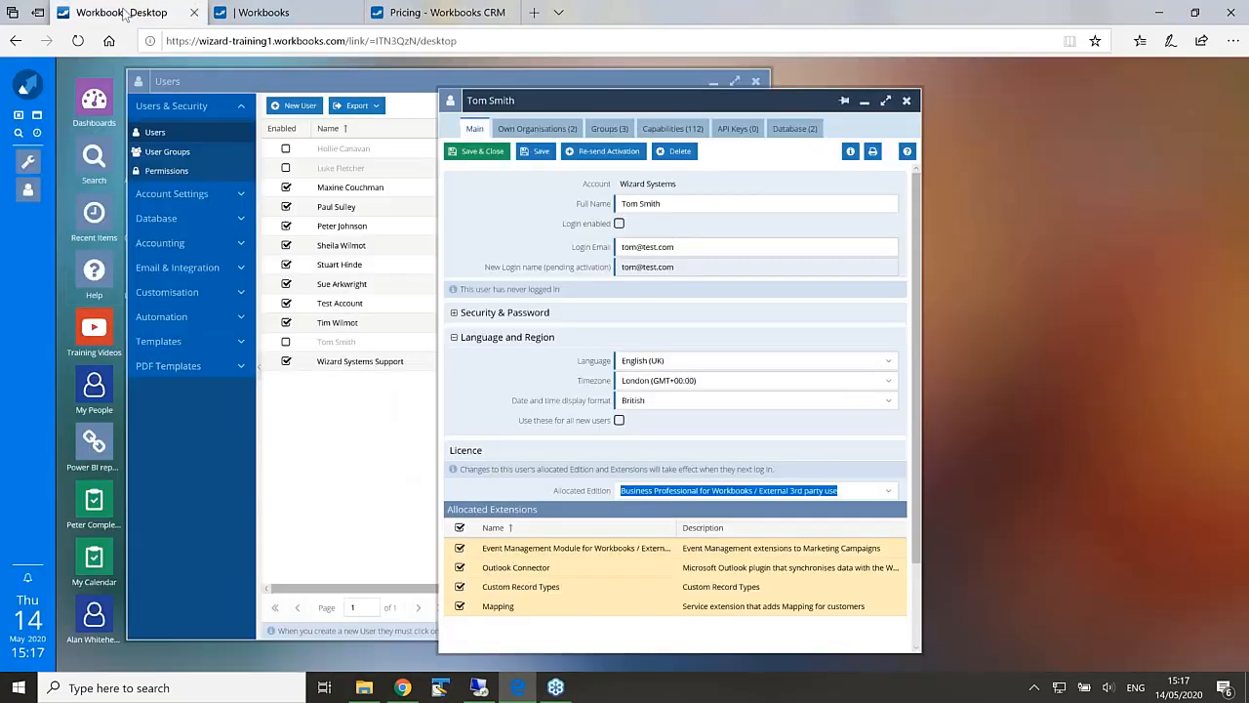
Step: Close the user record window to return to the 12-user Users list
click(907, 101)
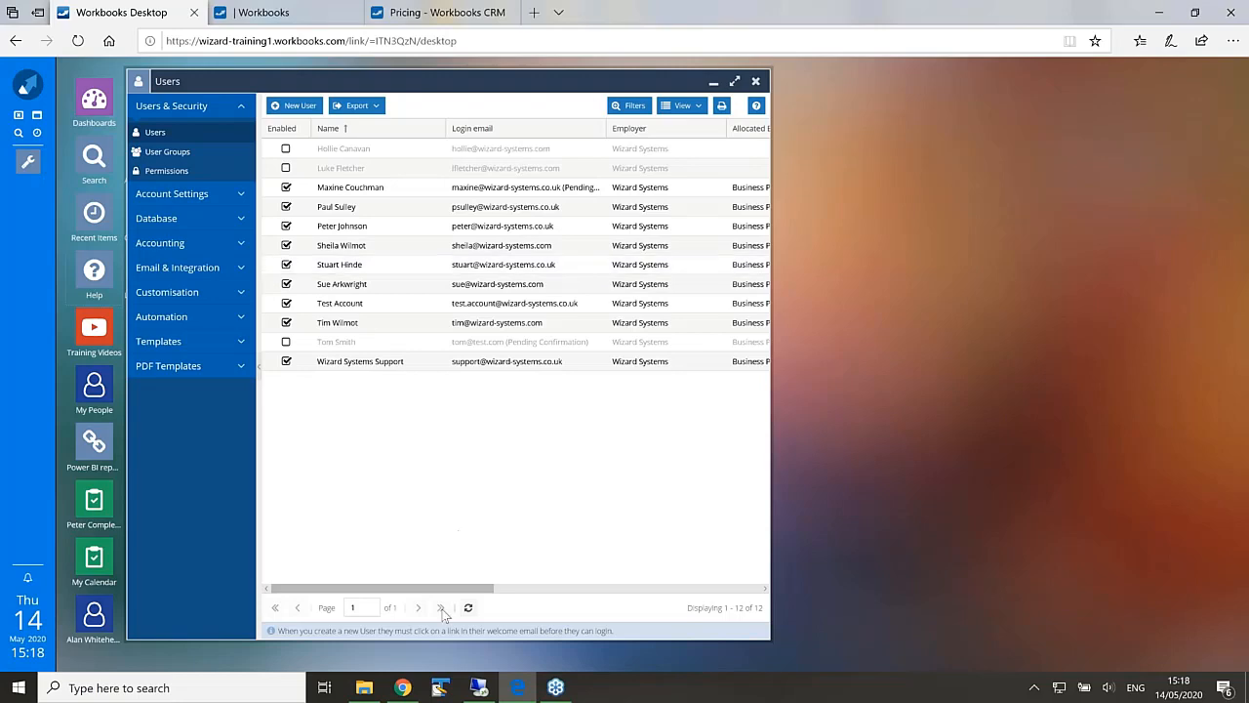
Step: Log out of the other Workbooks desktop in Chrome and confirm
click(402, 687)
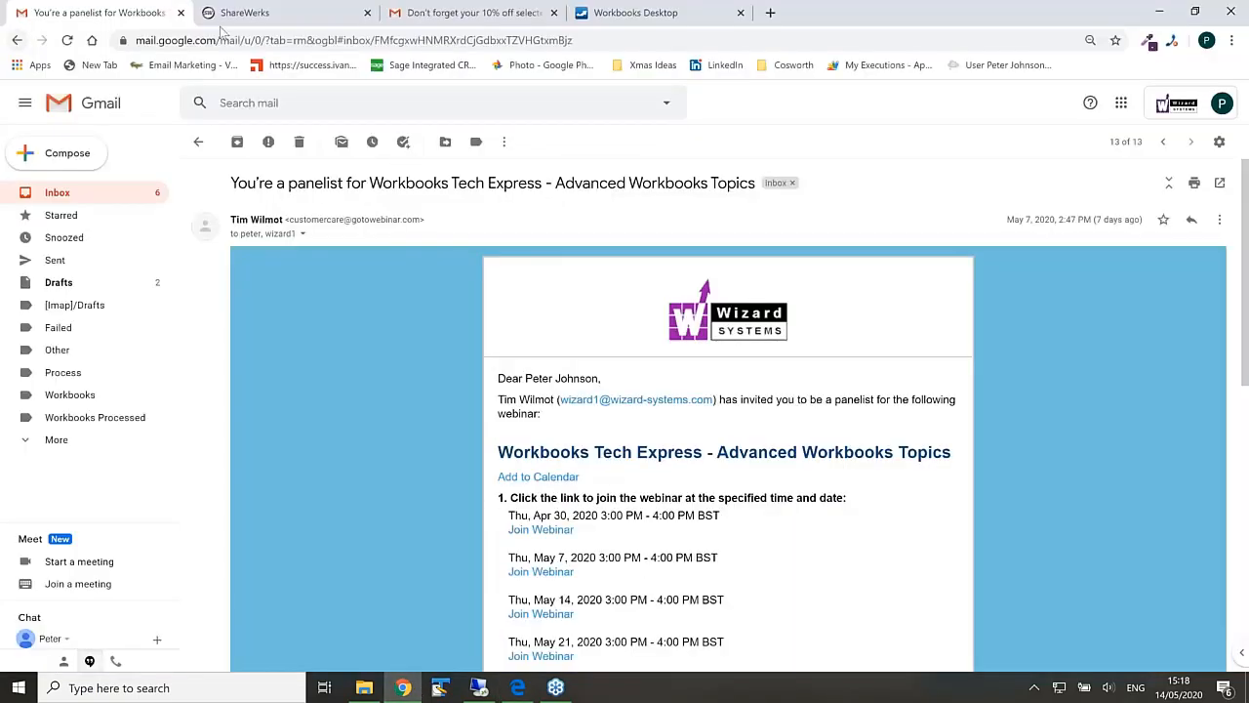
click(612, 10)
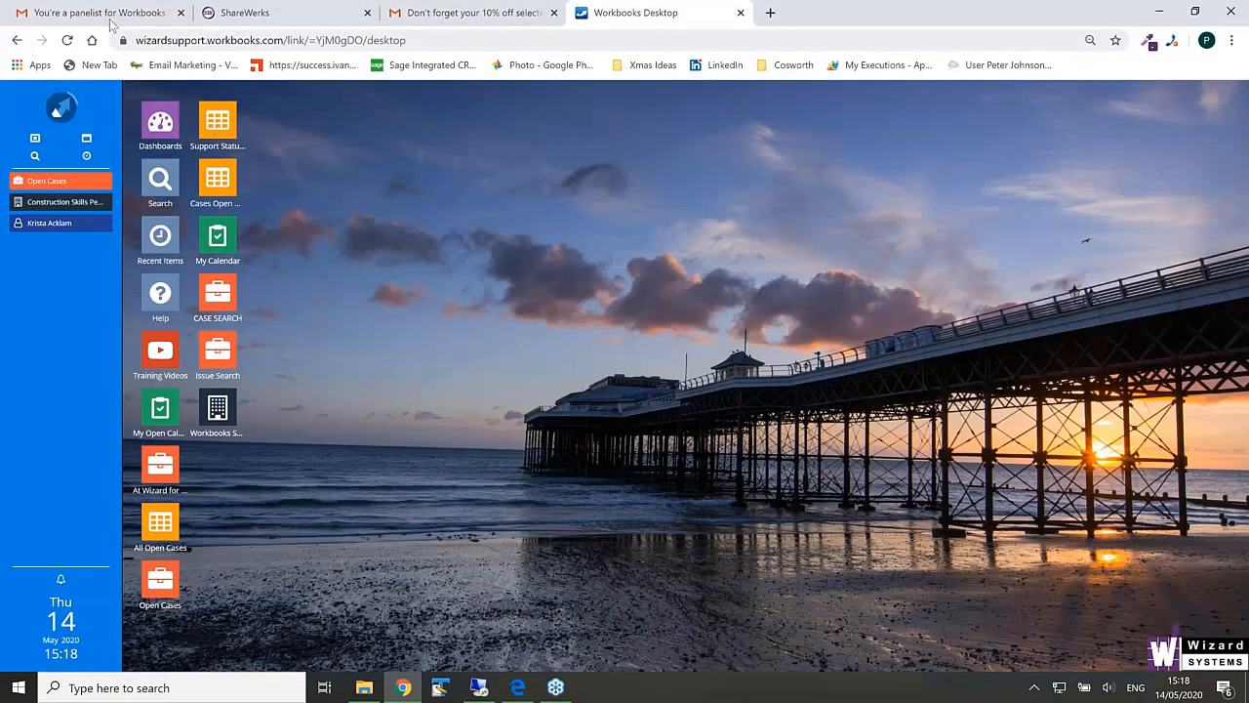
click(62, 110)
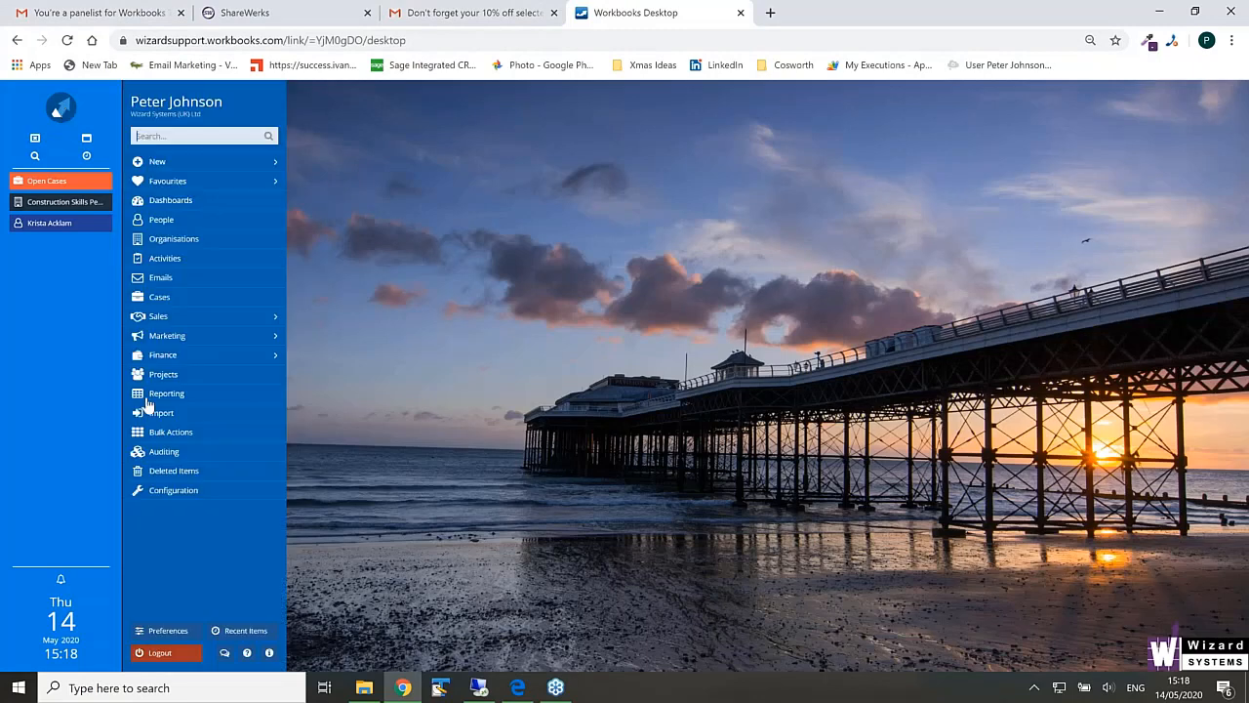
click(161, 653)
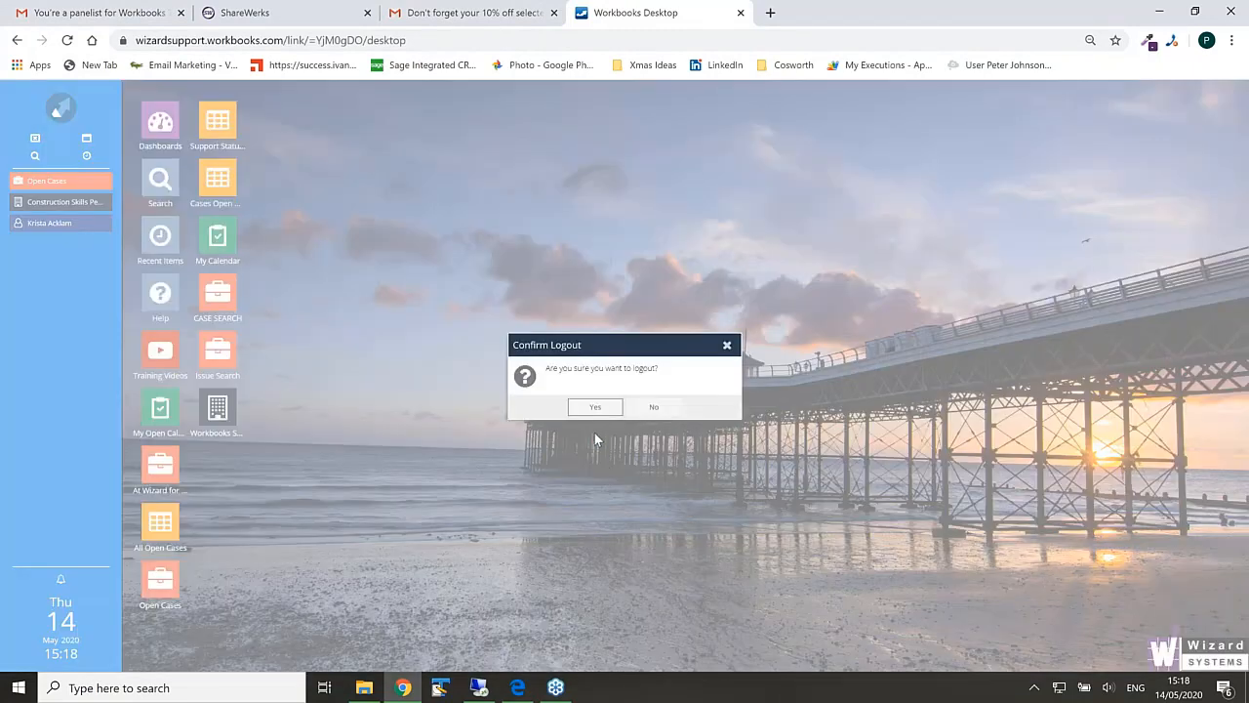
click(596, 406)
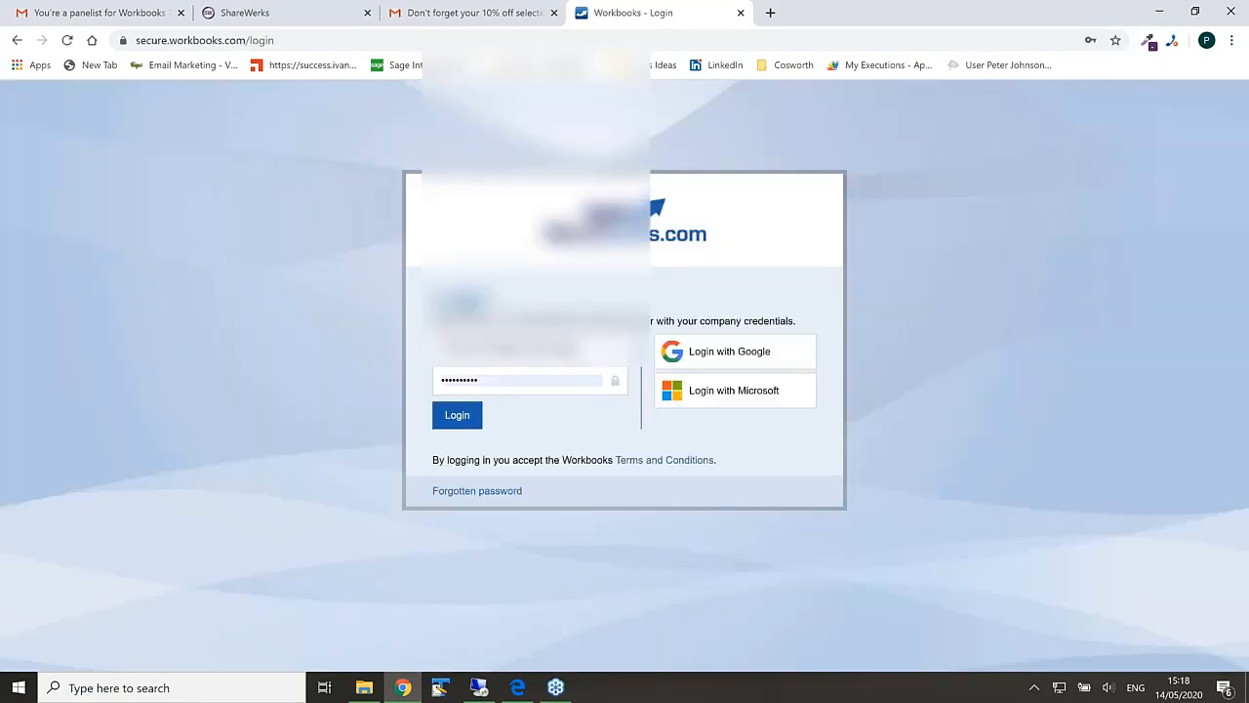
Step: Clear the remembered username from the Workbooks login page
drag(583, 349, 396, 372)
key(BackSpace)
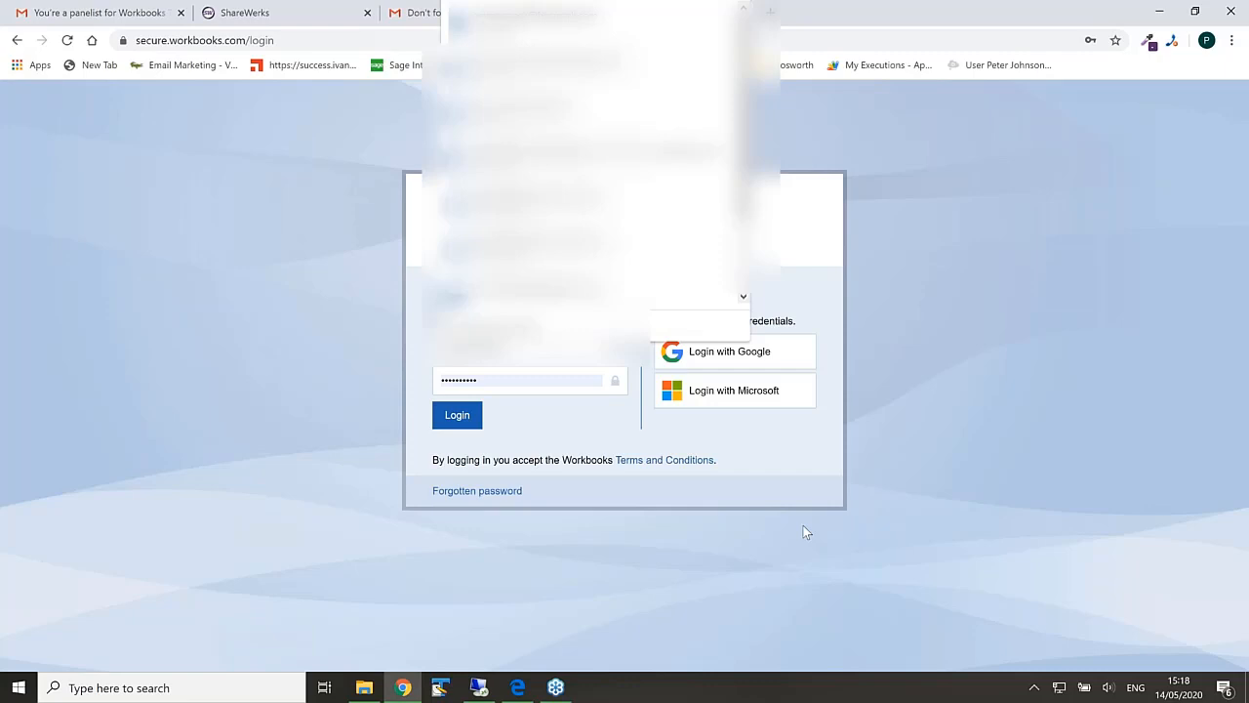
click(898, 476)
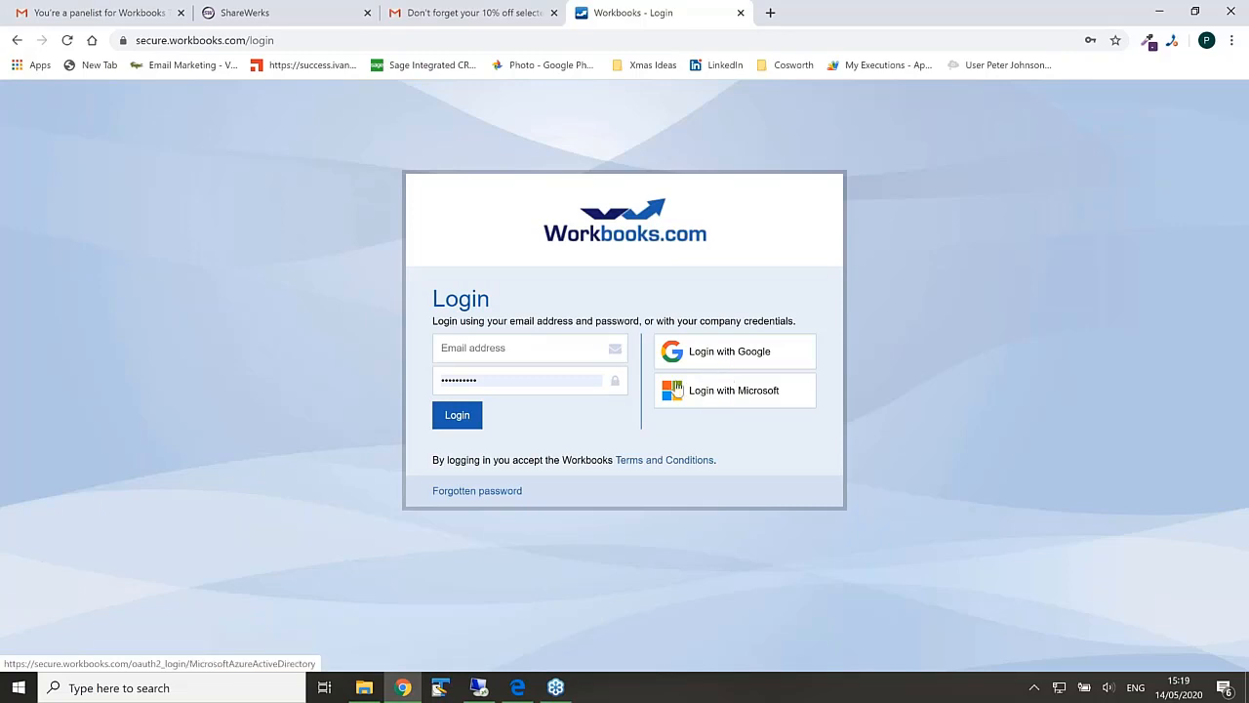
drag(676, 389, 511, 377)
drag(546, 379, 711, 353)
Step: Log in with the first Google account, then return to the Users list in Edge
click(711, 353)
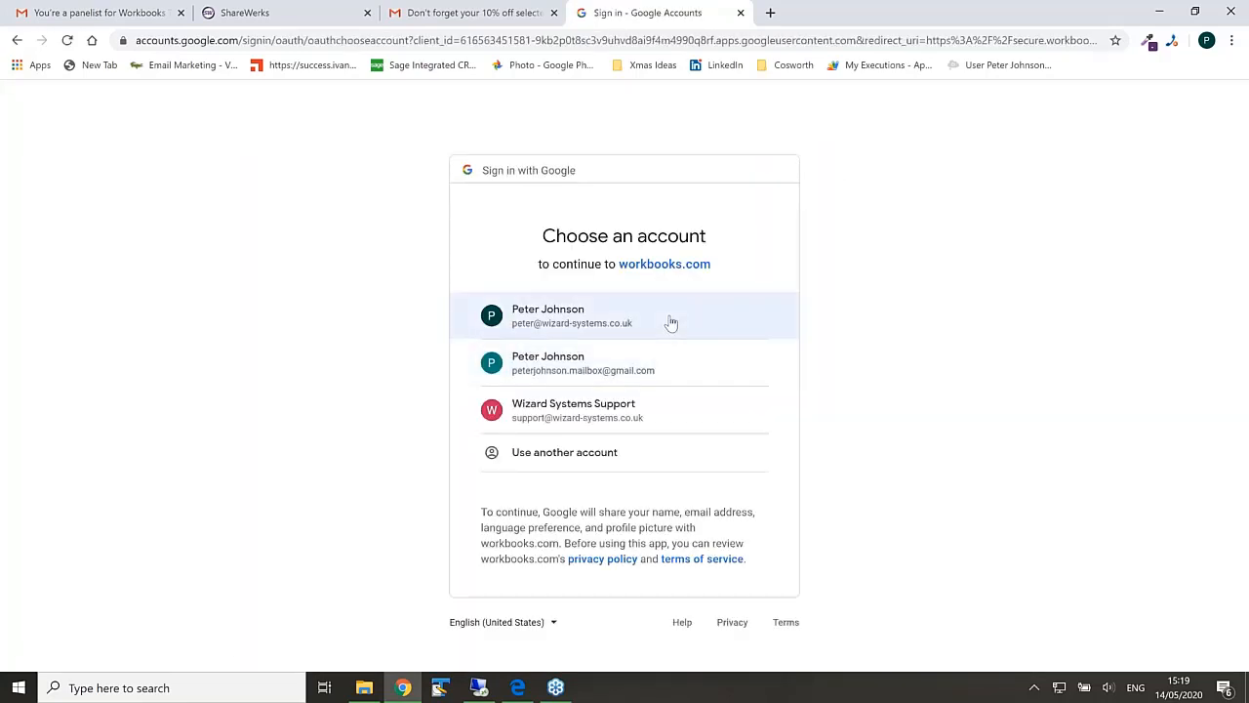
click(672, 323)
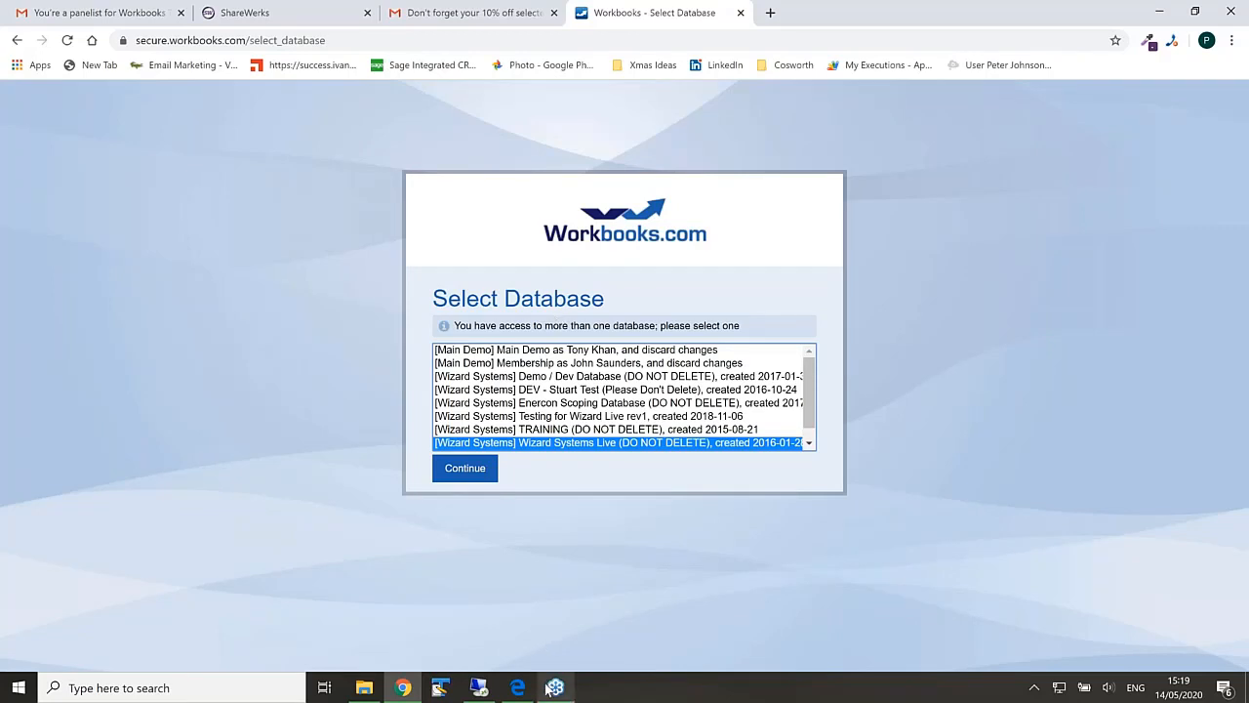
mouse_move(523, 690)
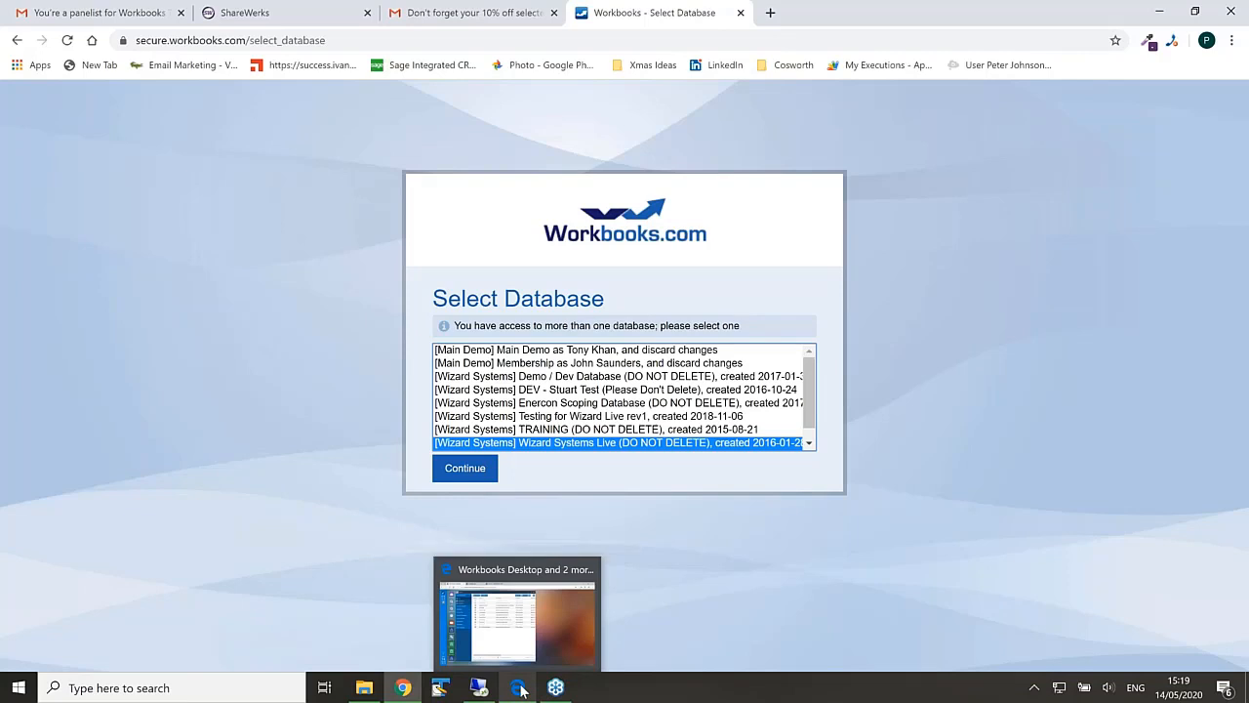
click(522, 690)
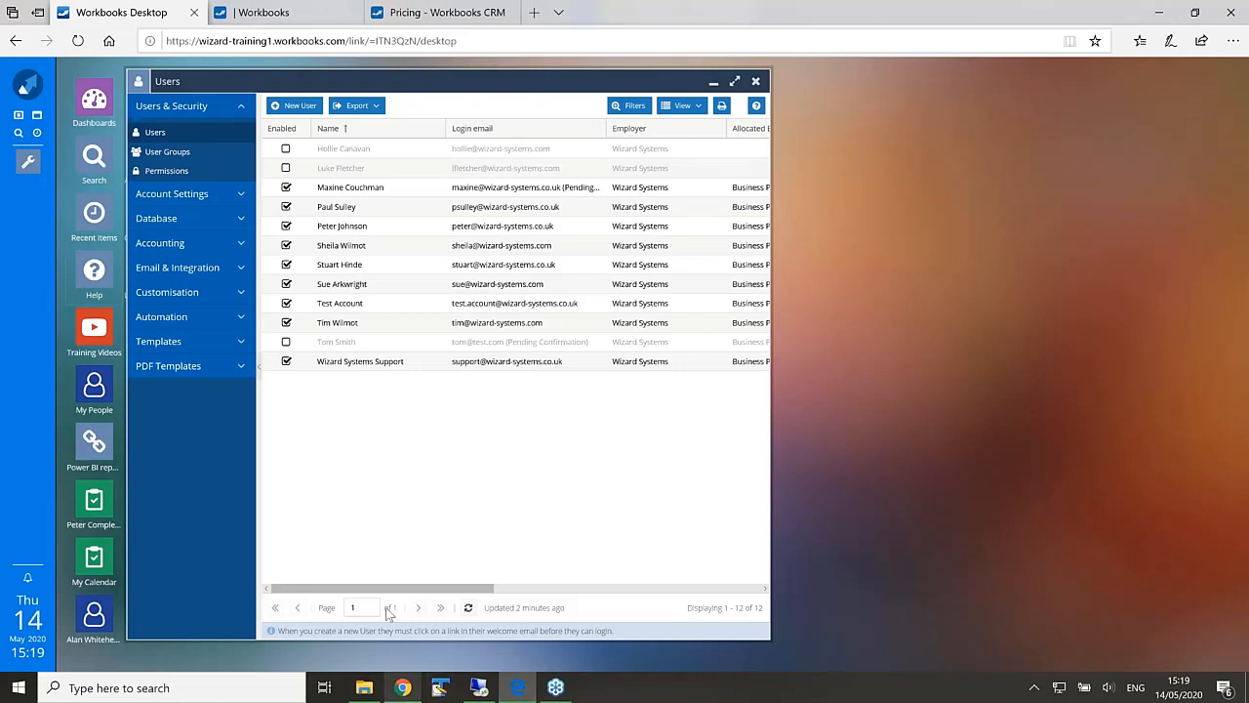
Step: Open Test Account from the Users grid and highlight the full Login Email value
click(360, 306)
double_click(360, 313)
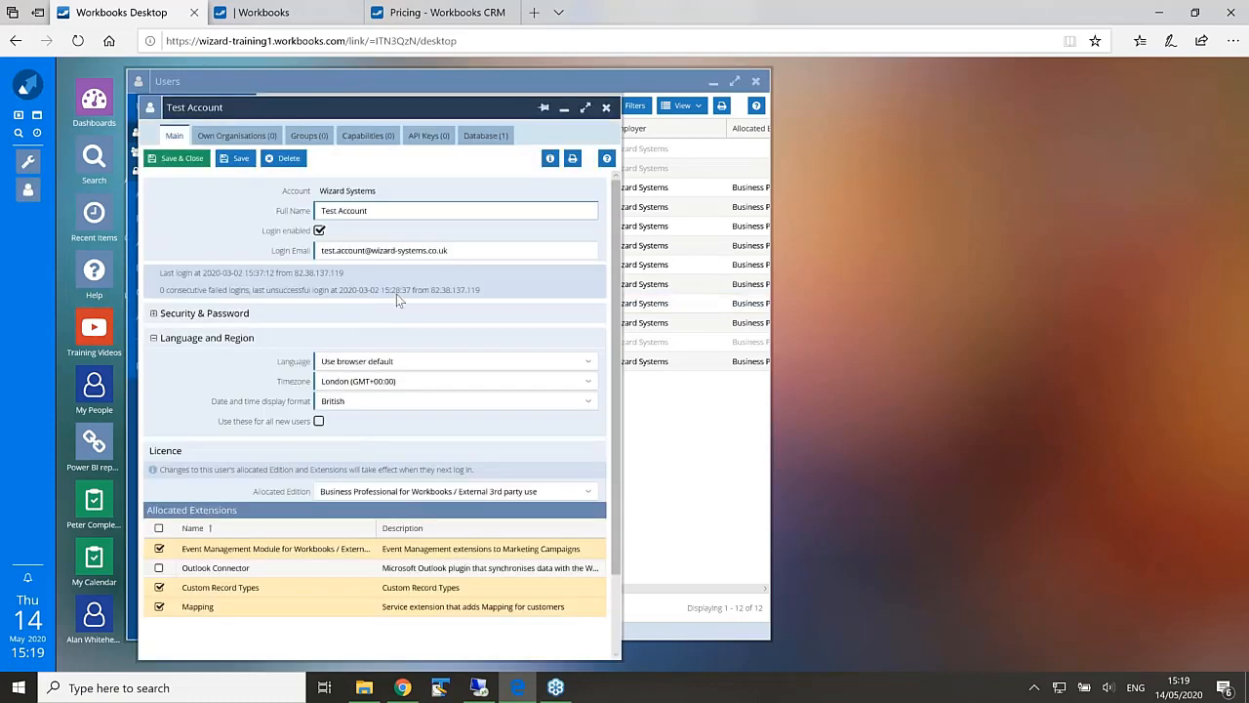
click(453, 250)
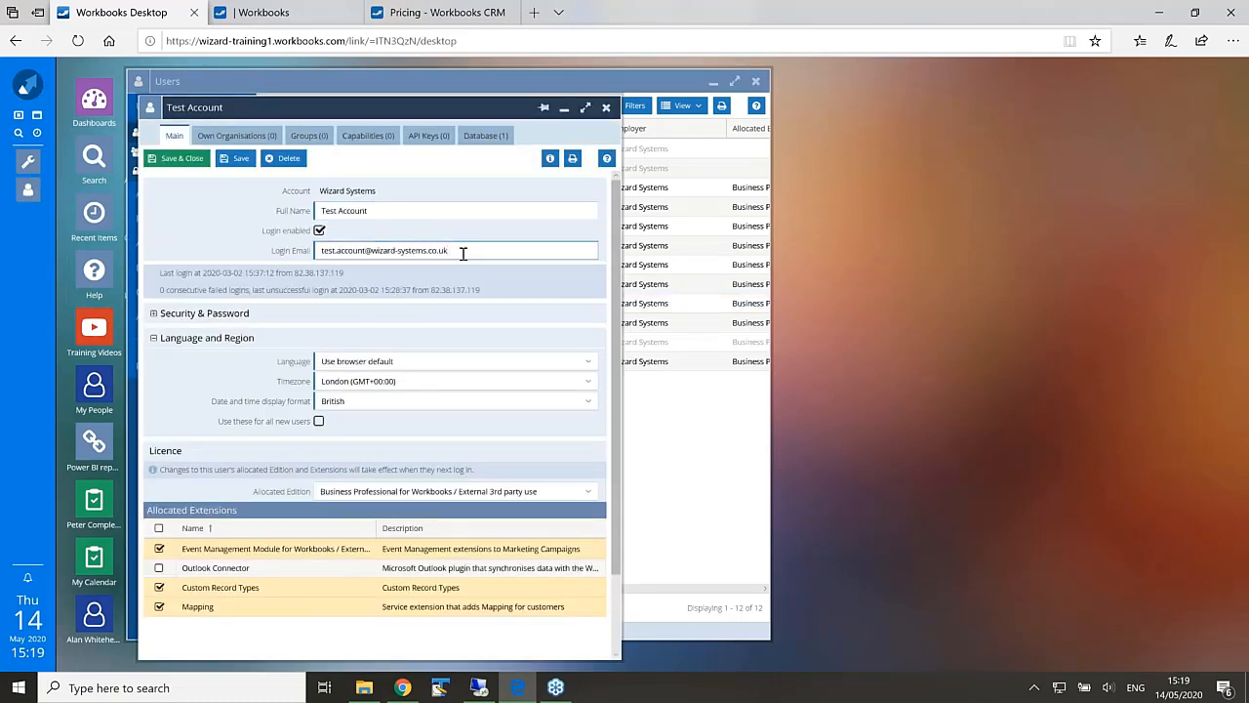
drag(444, 250, 306, 251)
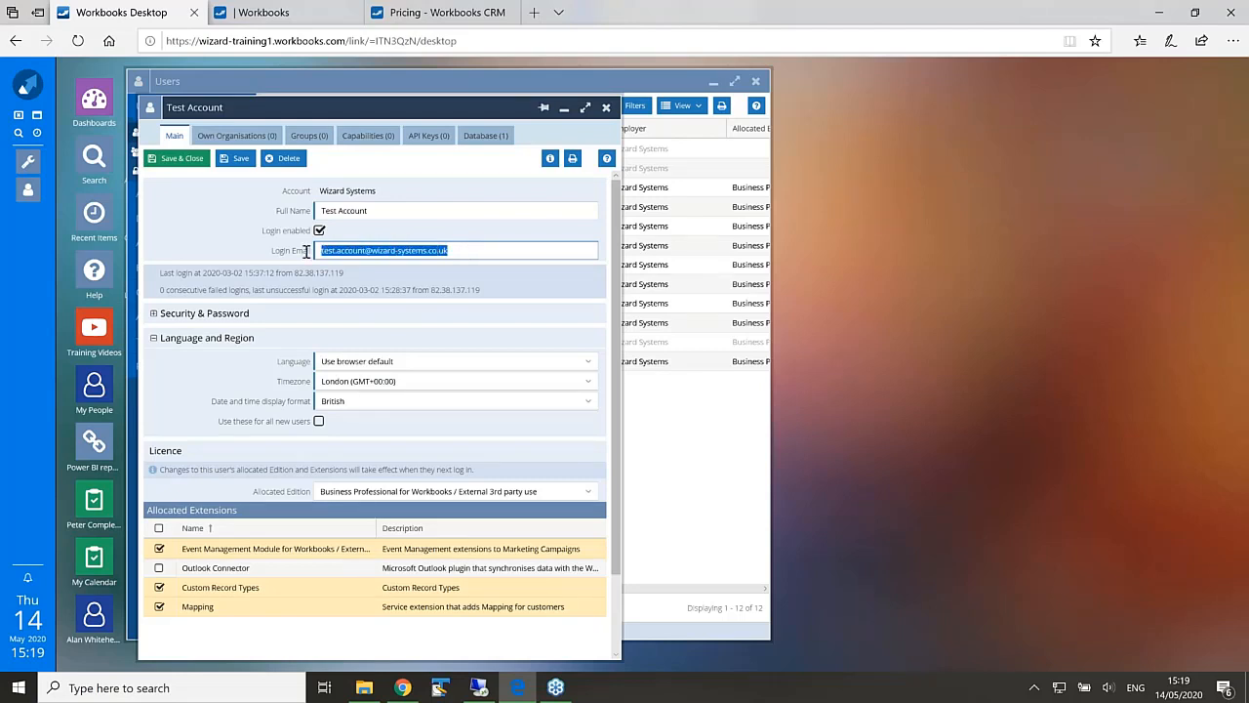